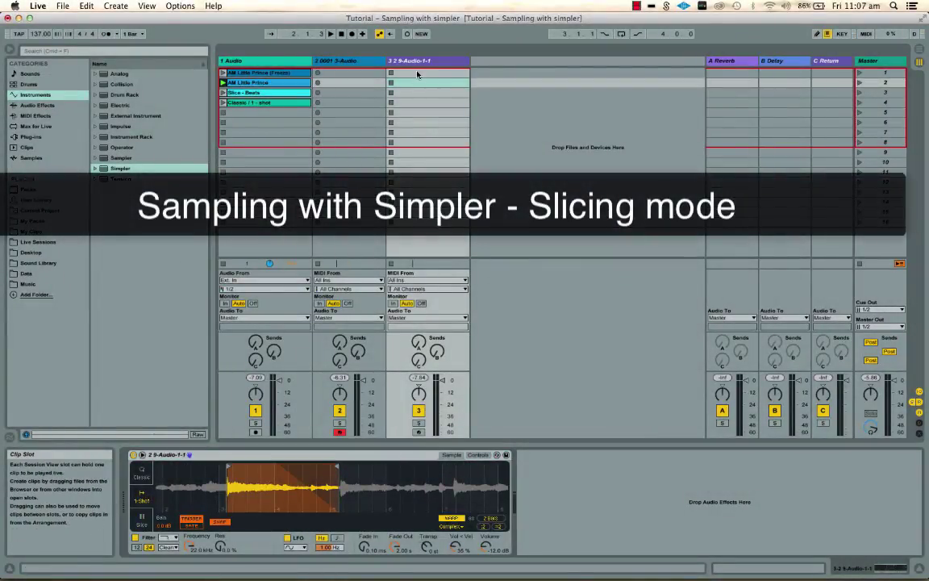
- Add an empty Simpler instrument on a new track after the third track
click(426, 64)
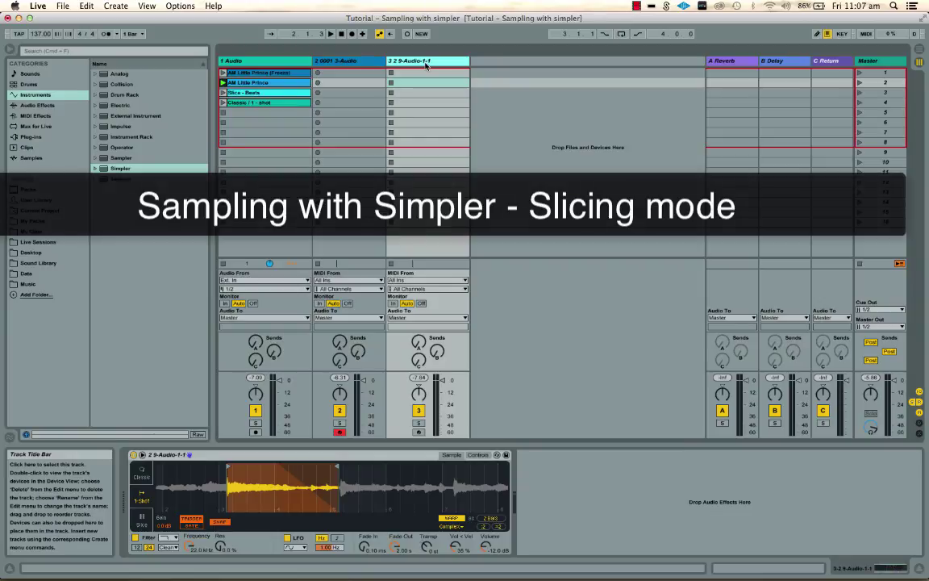
click(272, 94)
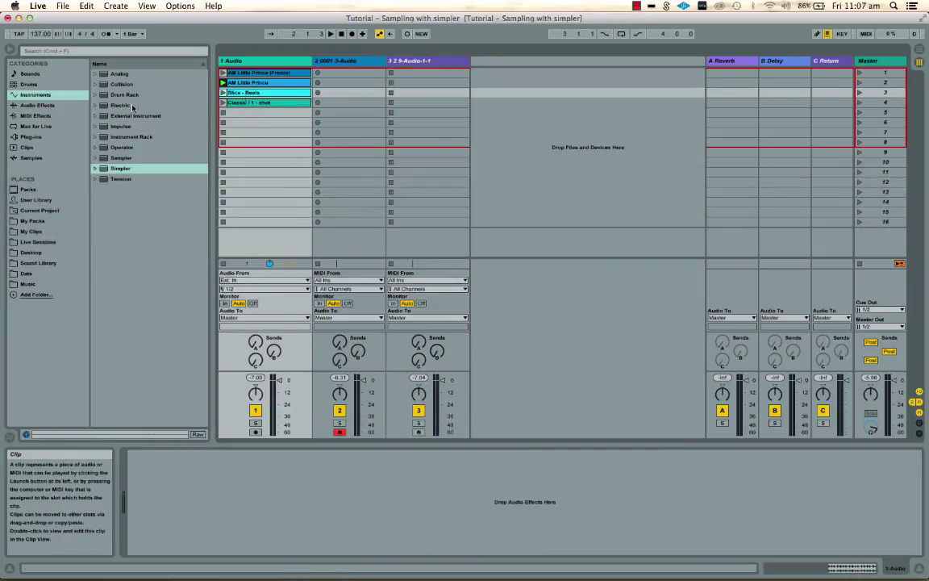
drag(104, 172, 559, 61)
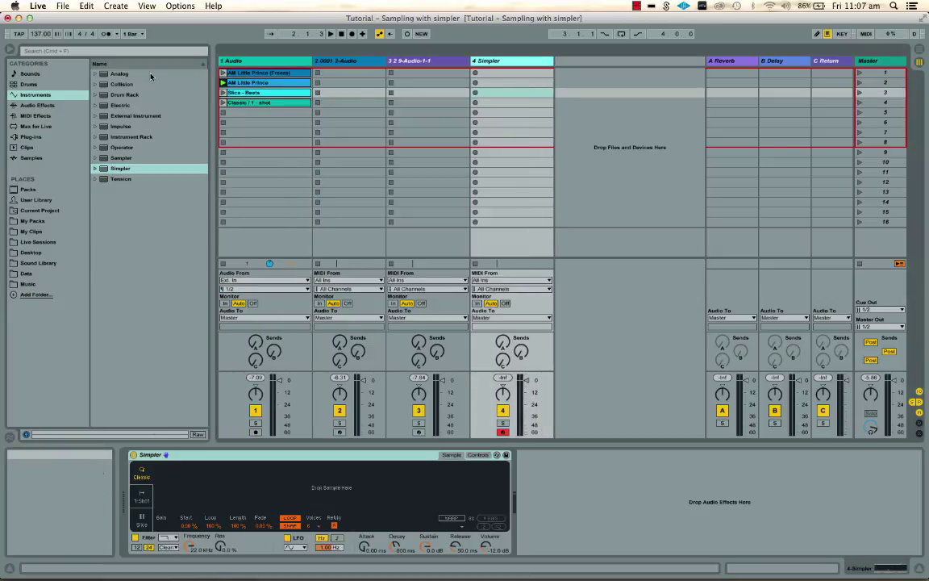
- Open and play the Slice - Beats clip, and lower the project tempo to 107.00 BPM
click(233, 94)
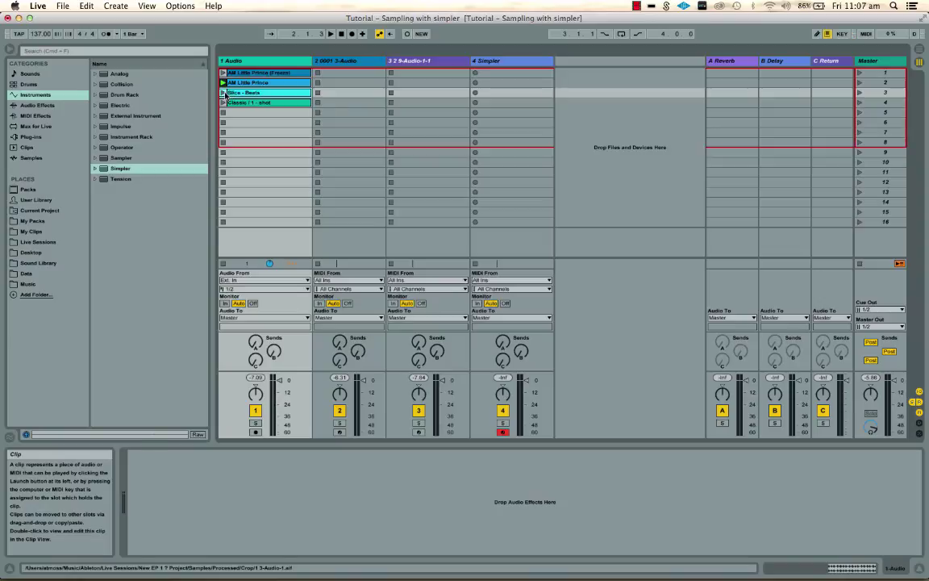
double_click(227, 94)
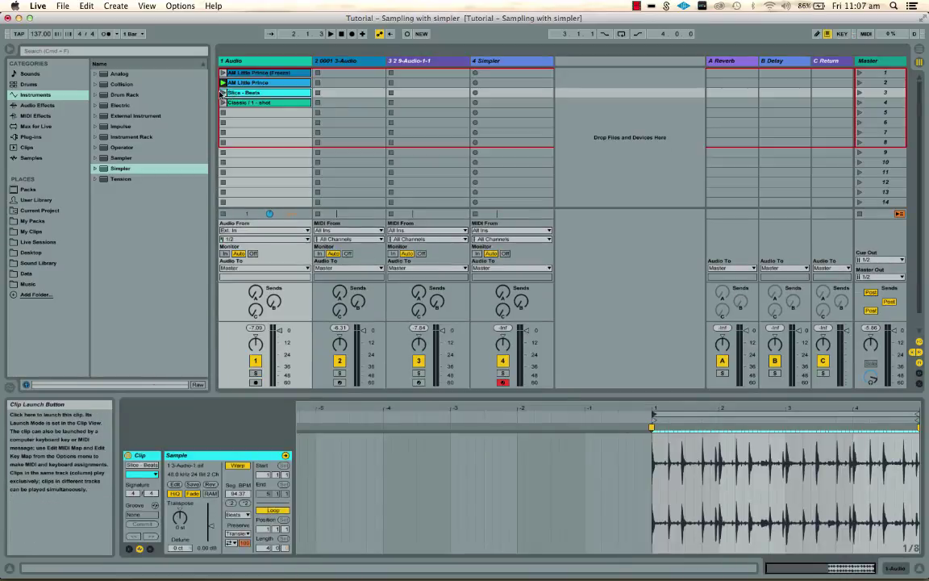
click(223, 93)
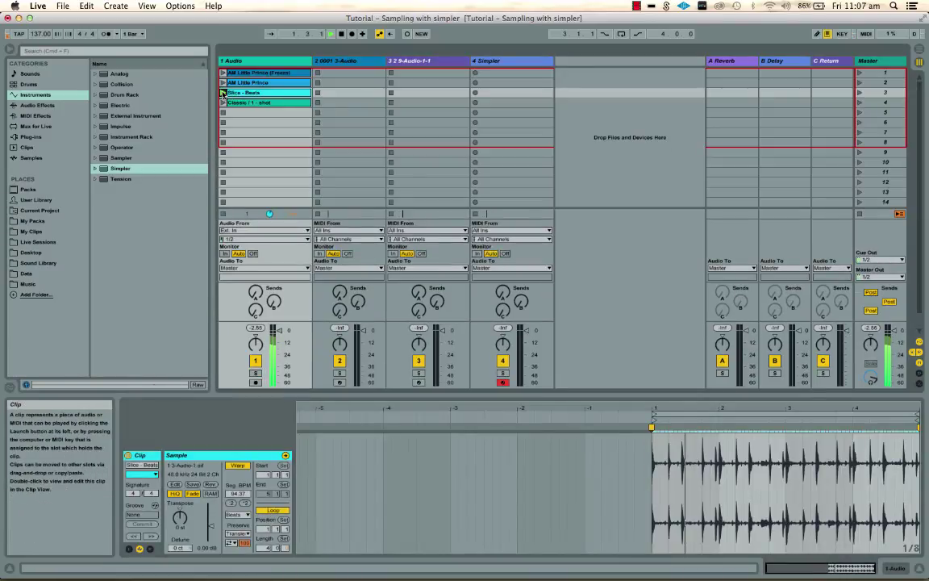
drag(39, 33, 40, 58)
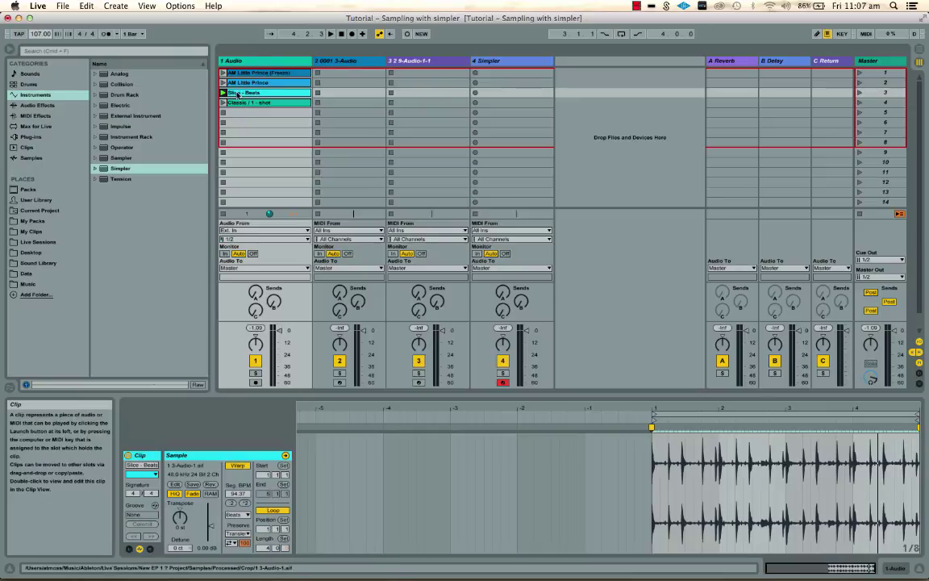
- Load the Slice - Beats clip into the new track's Simpler and switch it to Slice mode
click(498, 61)
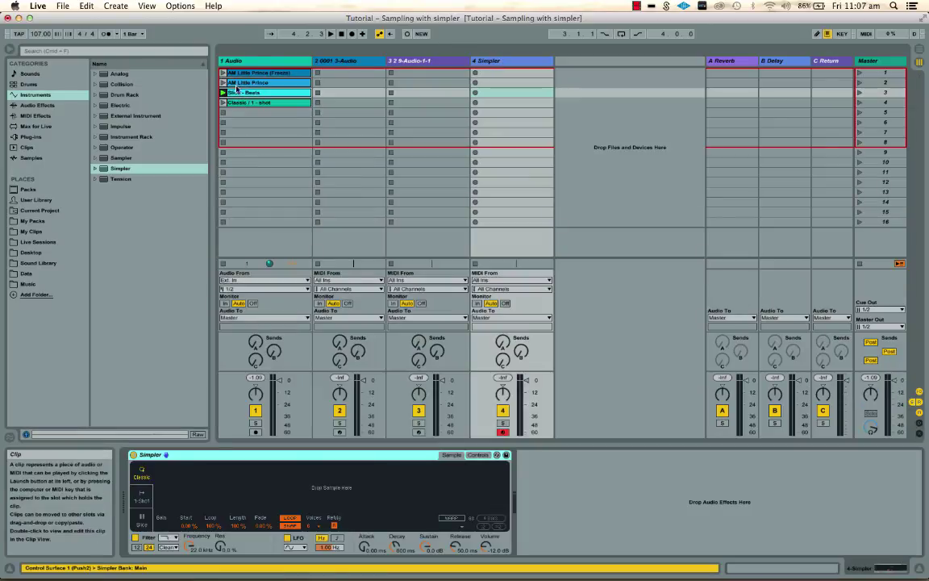
drag(239, 94, 280, 477)
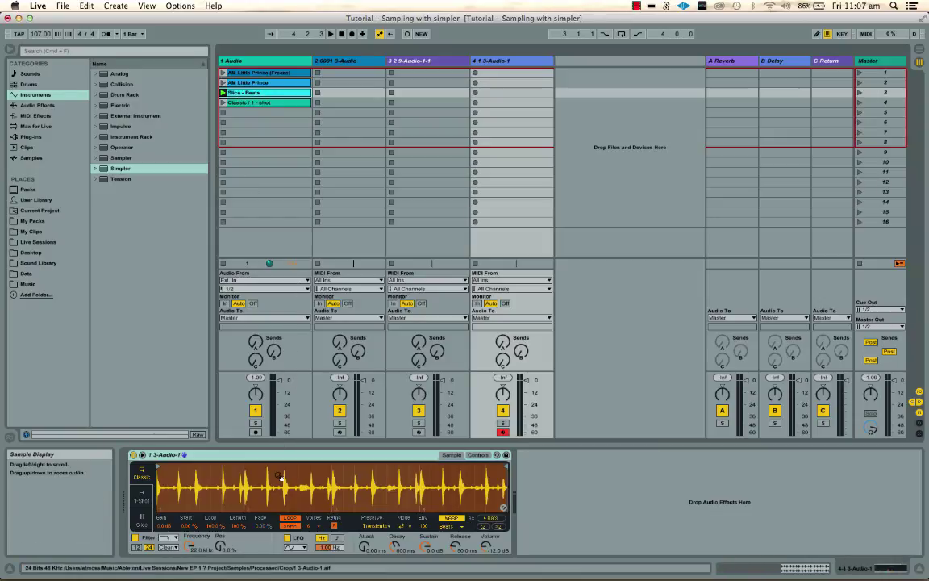
click(142, 518)
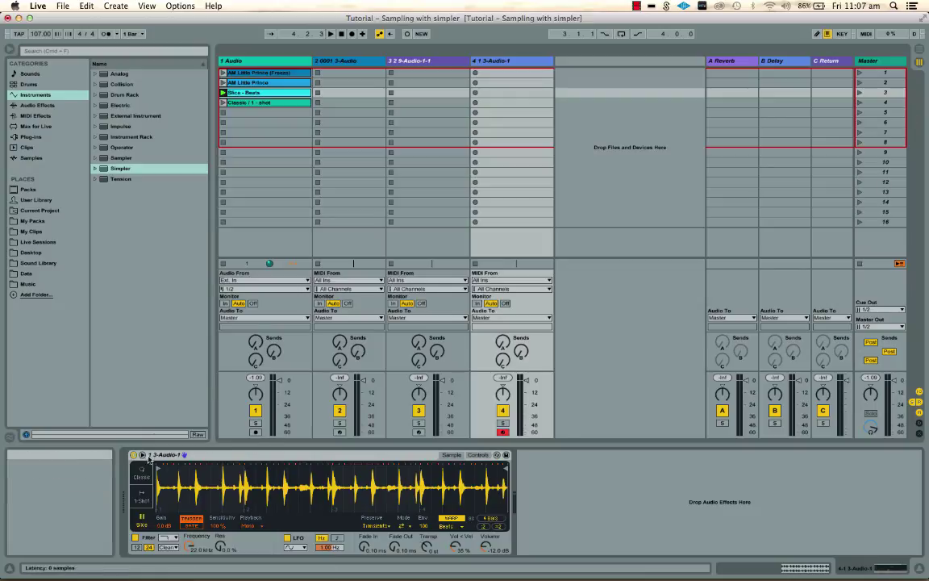
- Expand Simpler's sample display to a tall waveform view and shift the slice marker near 1.1.3 slightly earlier
click(149, 456)
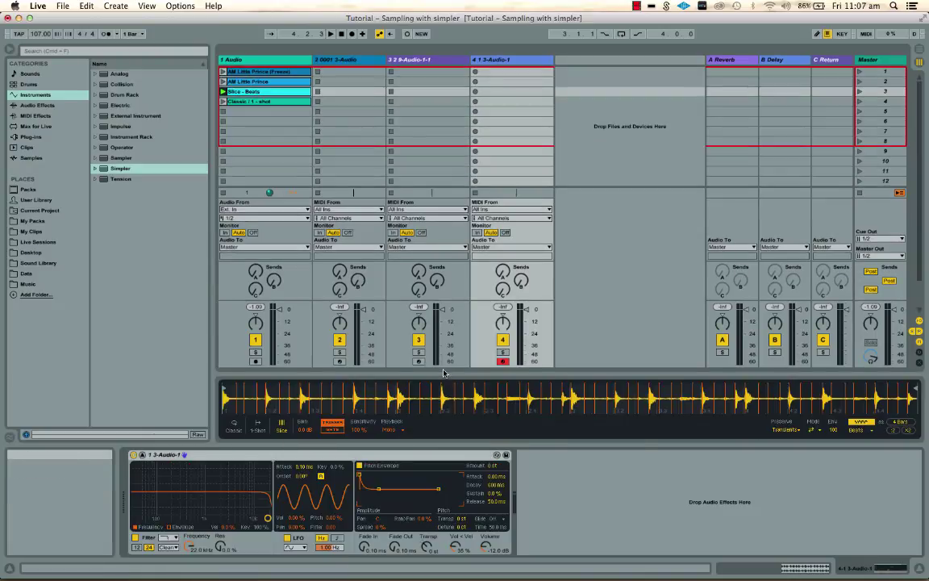
drag(443, 375, 424, 142)
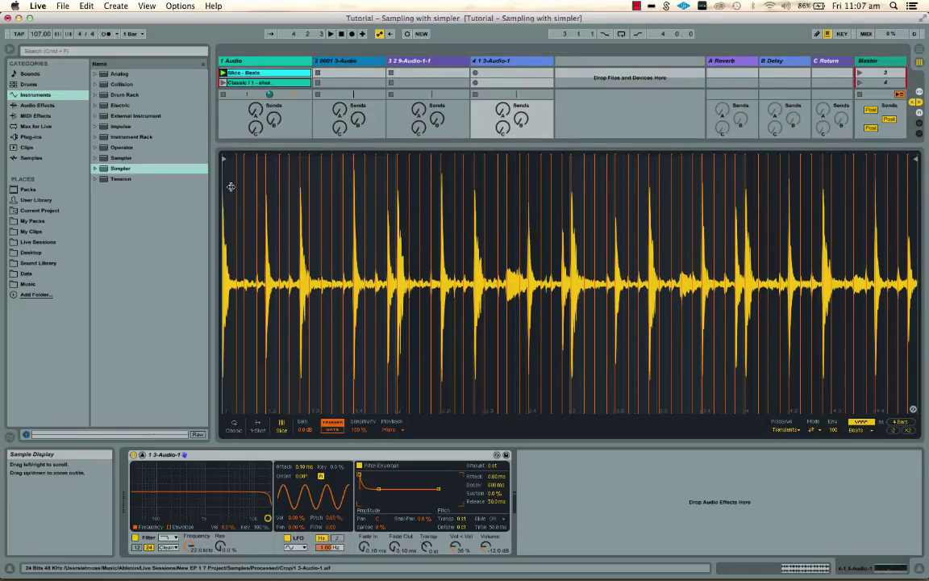
drag(243, 181, 243, 242)
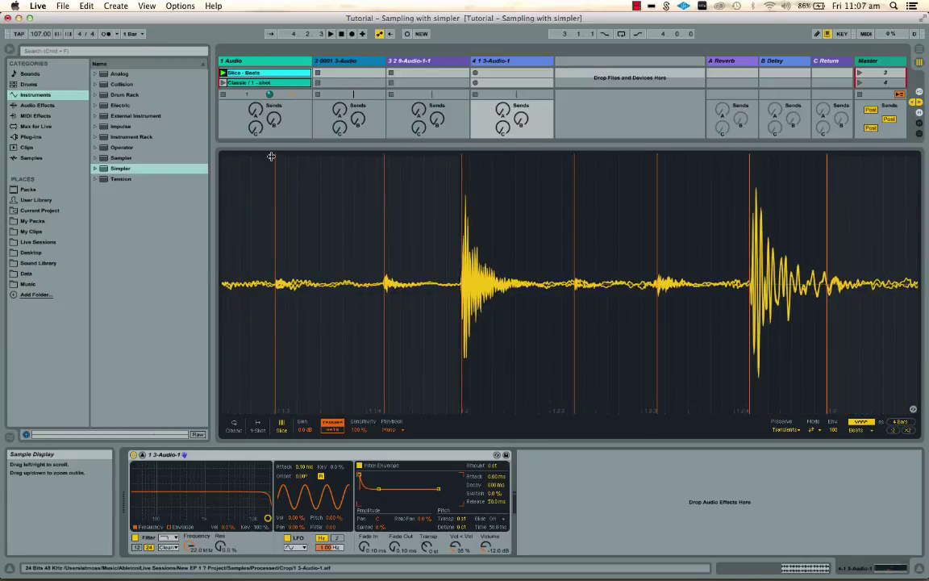
double_click(276, 166)
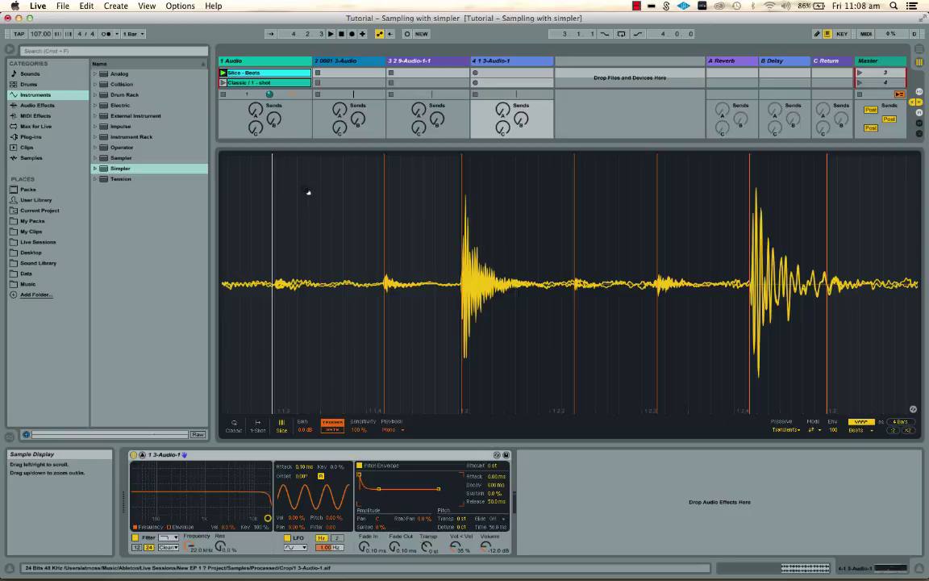
drag(343, 200, 343, 93)
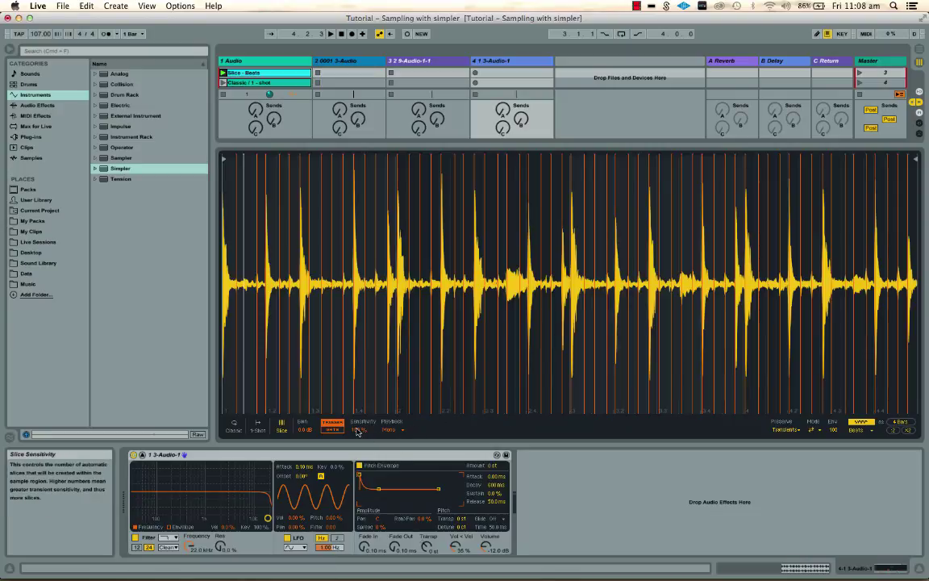
- Set the slice sensitivity to 57 % and audition the opening slices
drag(357, 429, 357, 464)
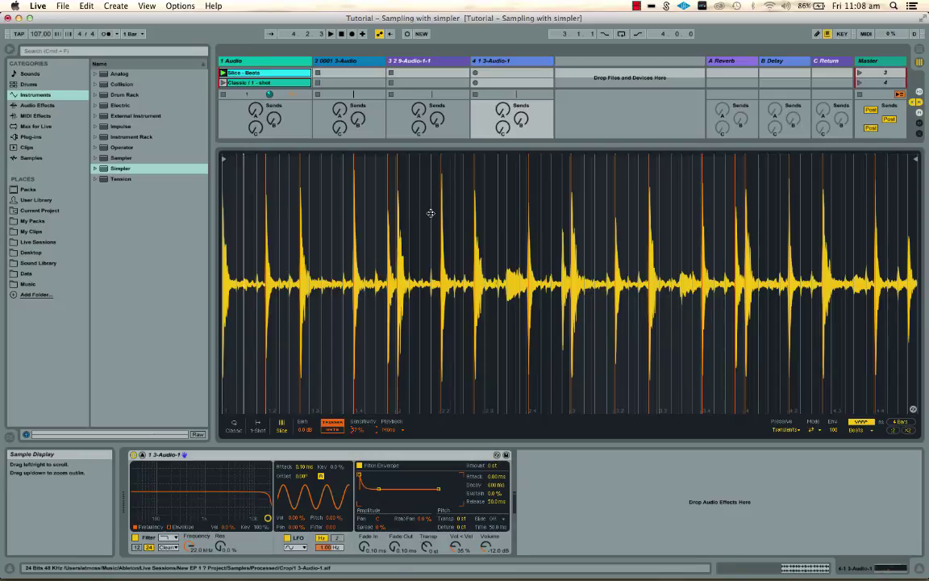
key(a)
key(w)
key(a)
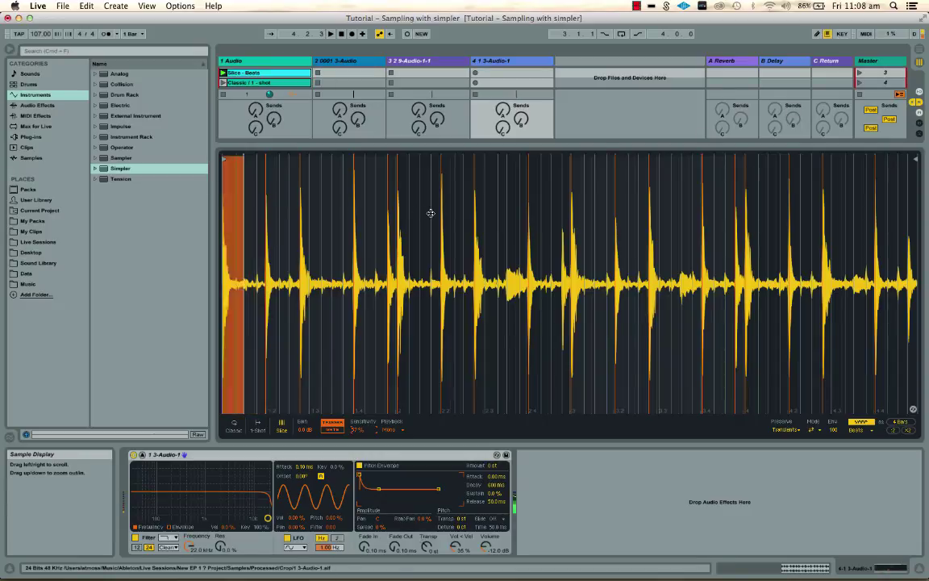
key(a)
key(a)
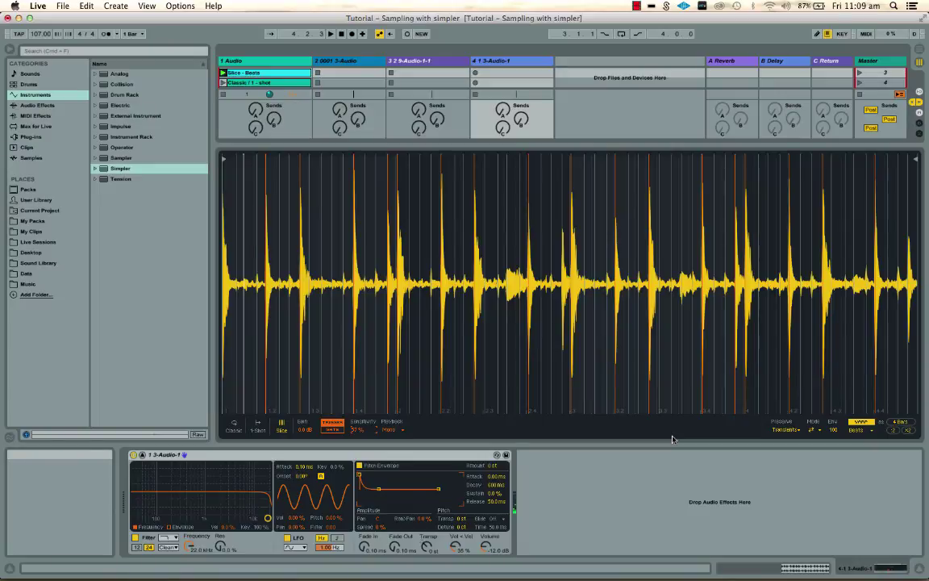
- Set Simpler's slice playback to Poly with 6 voices
click(391, 429)
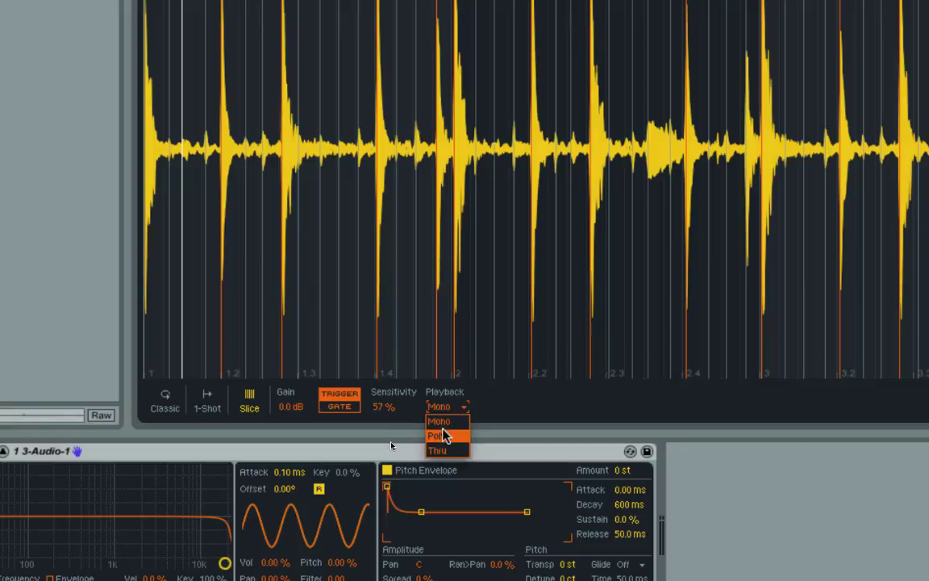
click(439, 435)
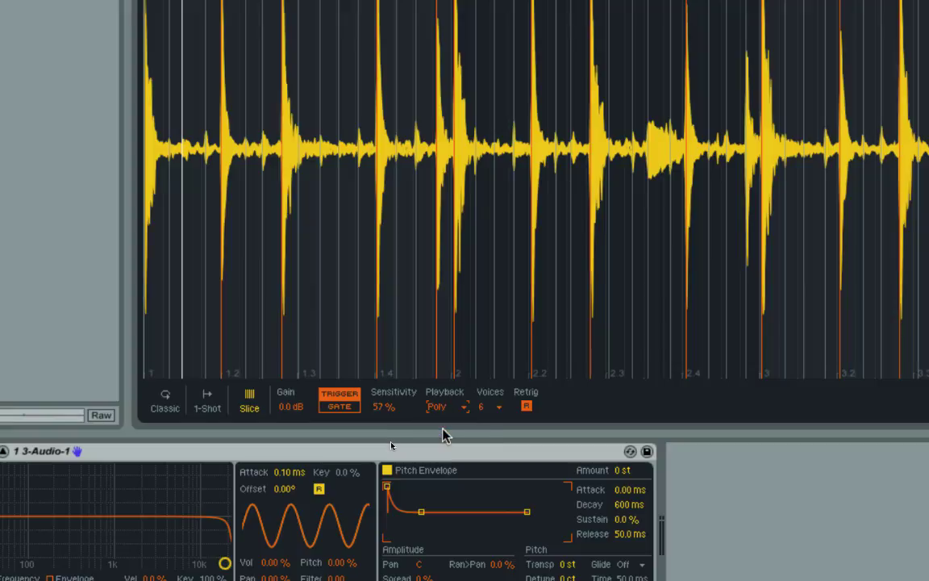
click(496, 409)
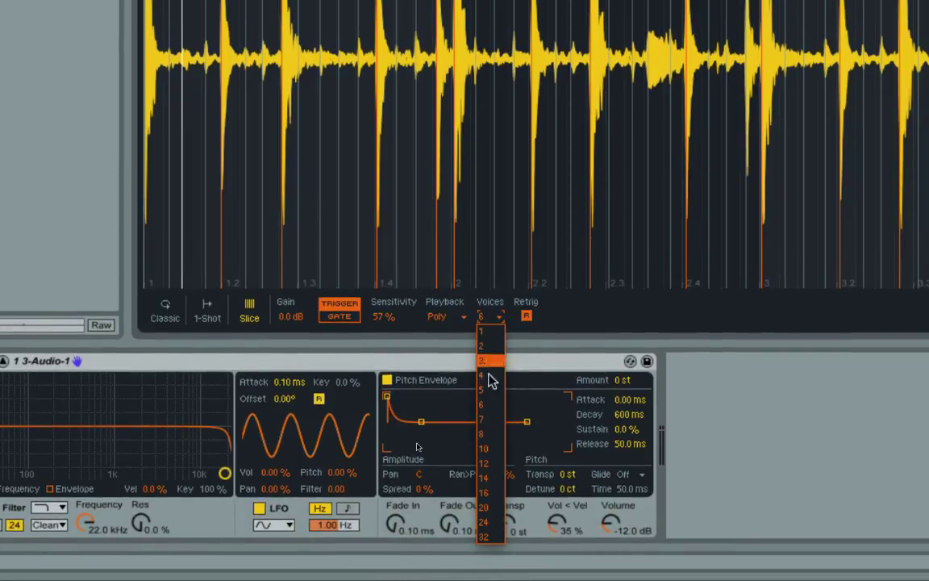
click(490, 404)
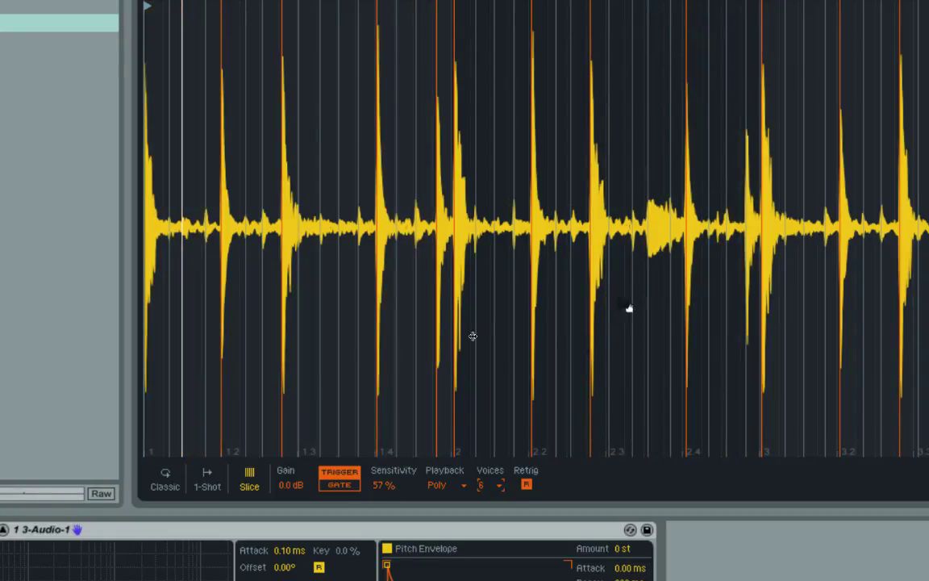
click(442, 485)
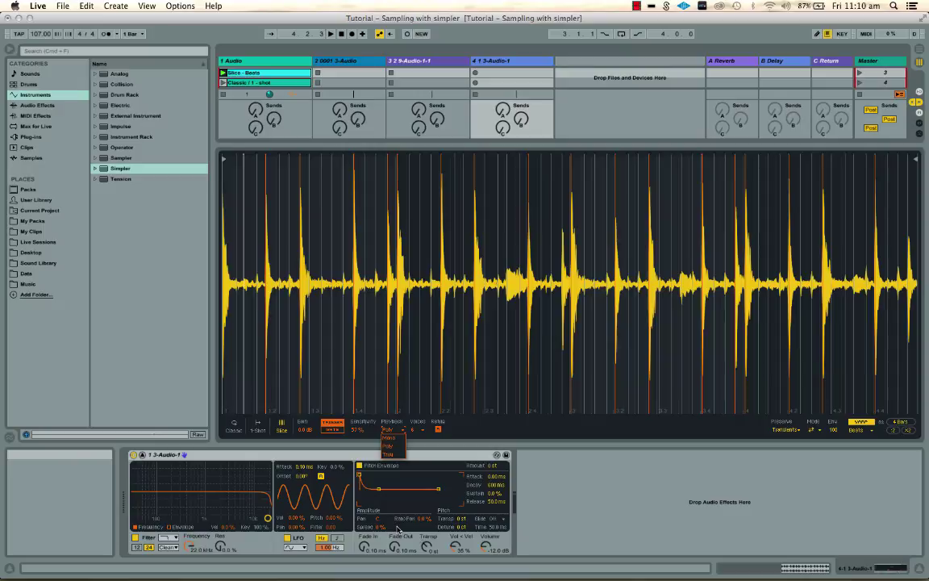
click(395, 549)
- Adjust Simpler's Fade Out down and back up to 2.00 s
drag(396, 548, 395, 456)
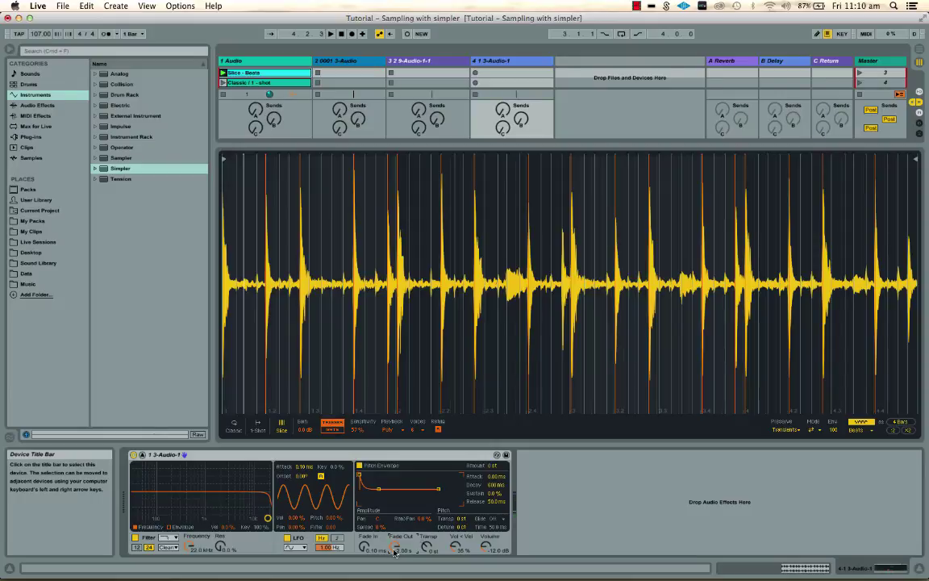
drag(393, 551, 394, 579)
drag(393, 551, 394, 500)
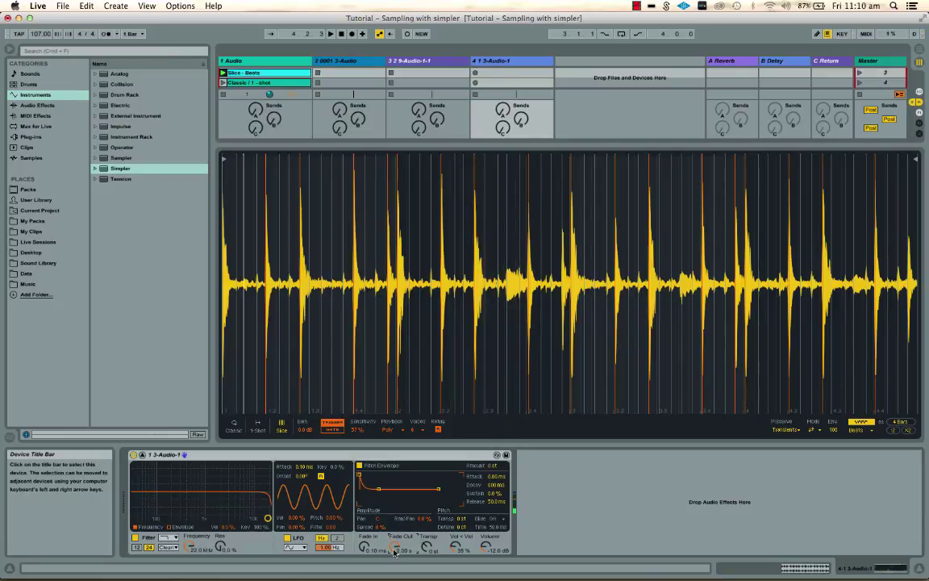
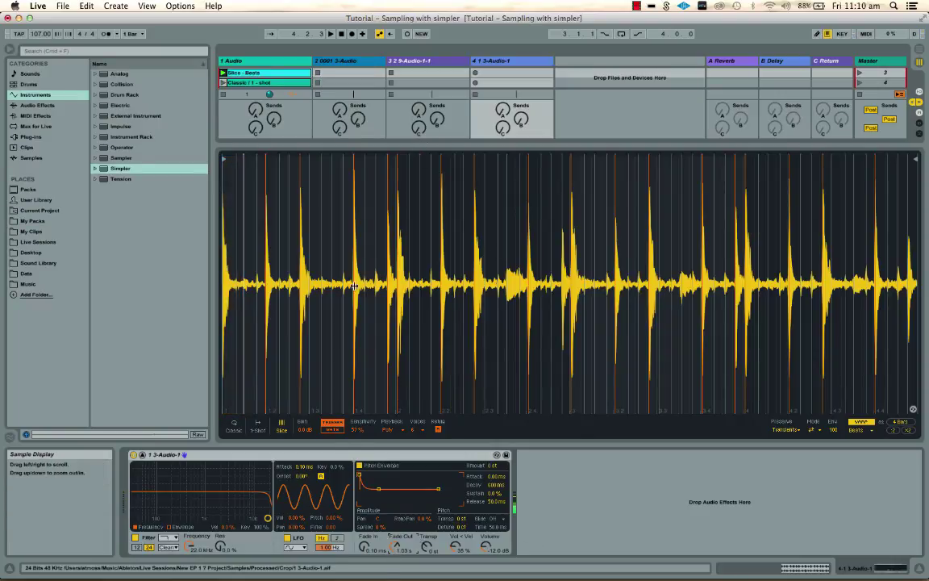
- Create an empty MIDI clip in the Simpler track's scene 3 slot and enlarge the note editor
drag(404, 146, 398, 326)
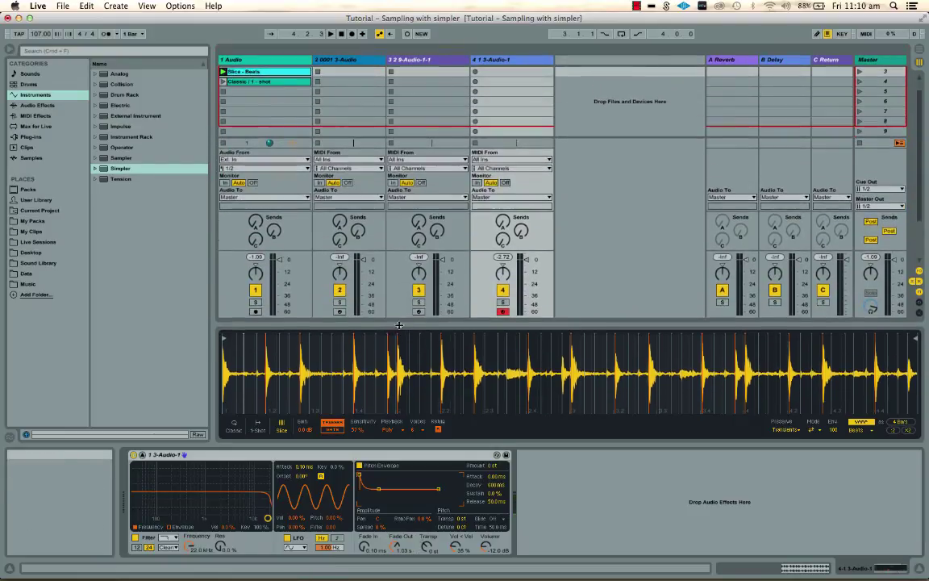
double_click(496, 75)
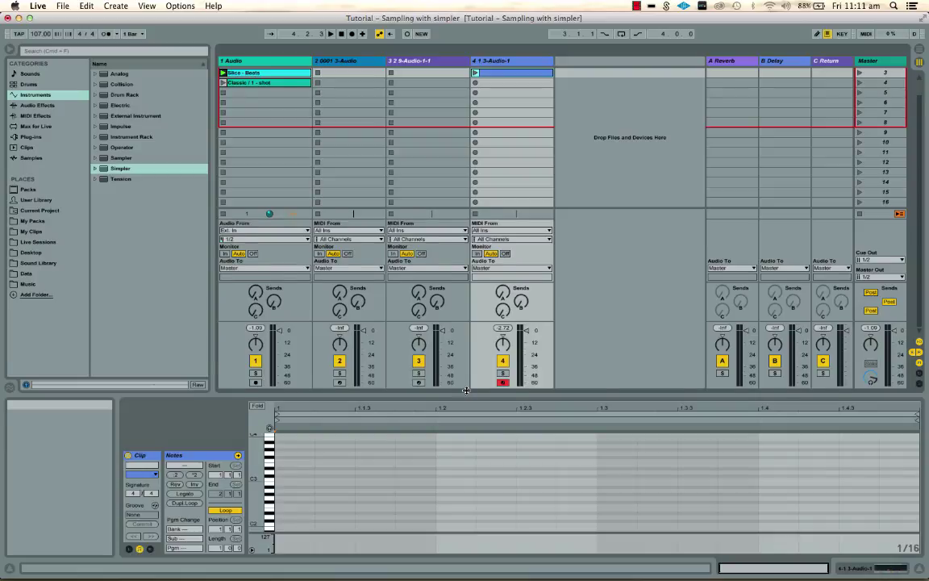
drag(466, 390, 466, 292)
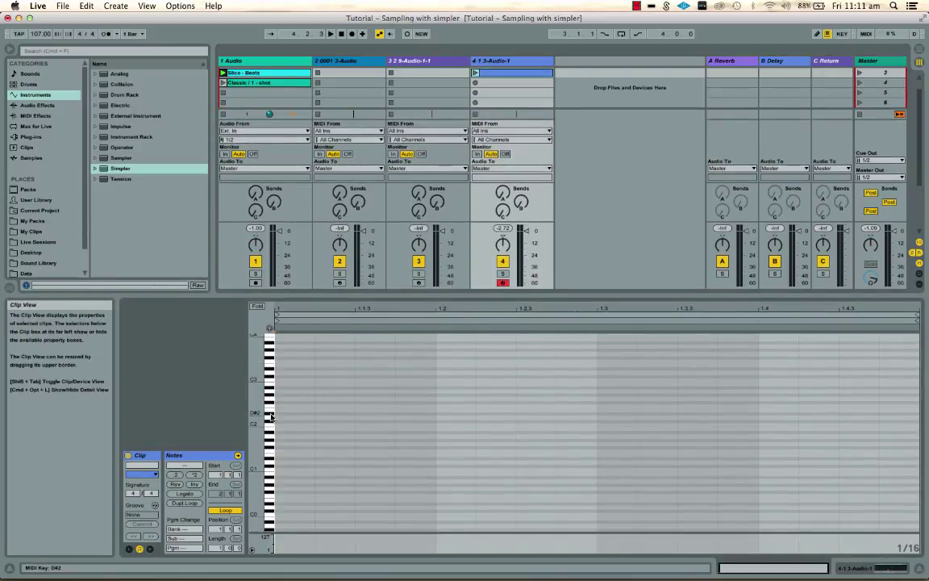
- Turn on the MIDI editor preview and audition slices on the piano roll around D2
click(268, 330)
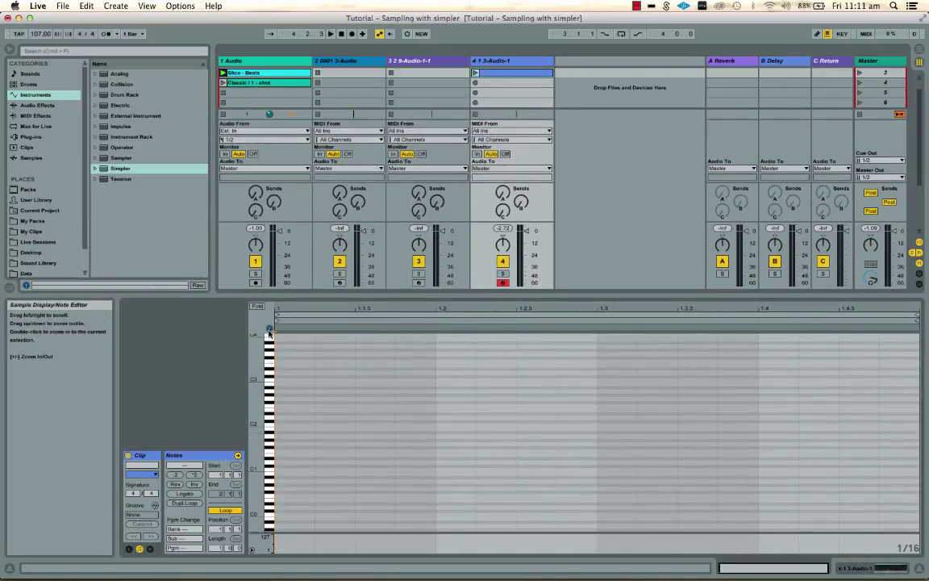
click(269, 409)
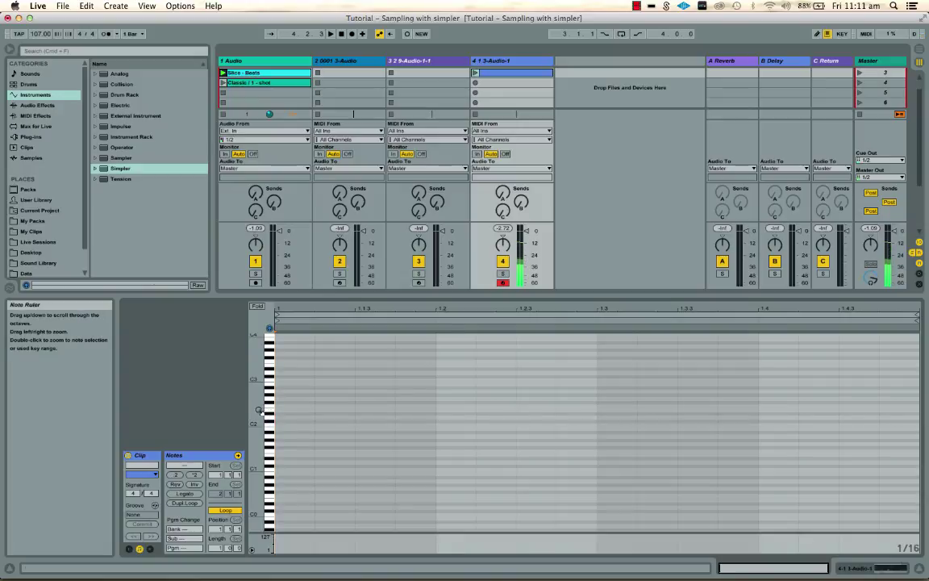
drag(269, 409, 270, 411)
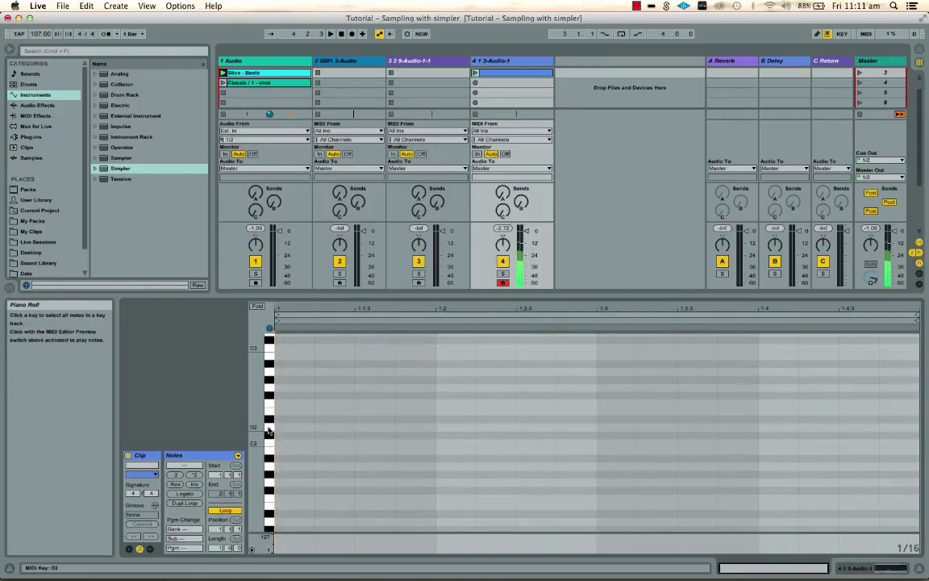
- Add D2 sixteenth notes at 1.1.1, 1.2.1, 1.3.1 and 1.3.4, launching the clip to hear the pattern
double_click(298, 427)
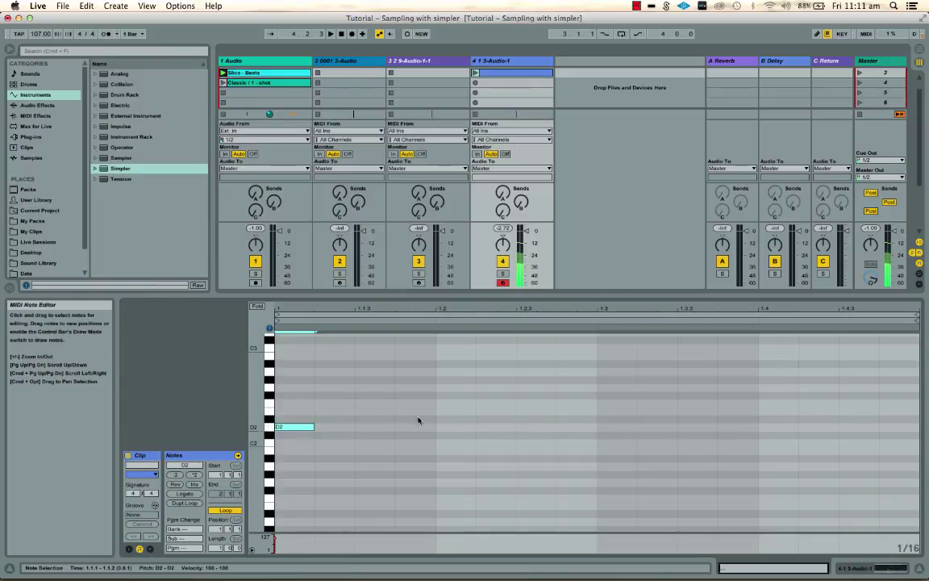
double_click(449, 429)
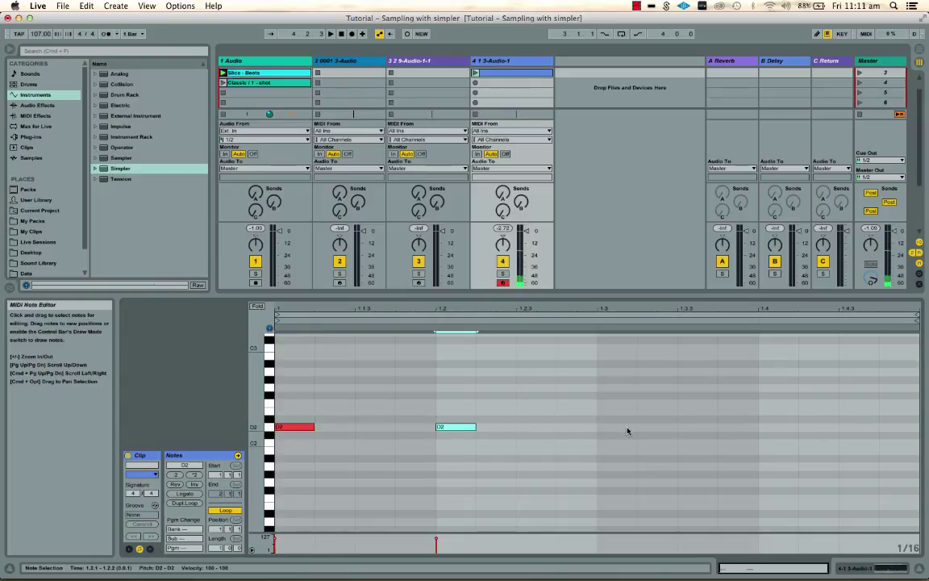
click(476, 74)
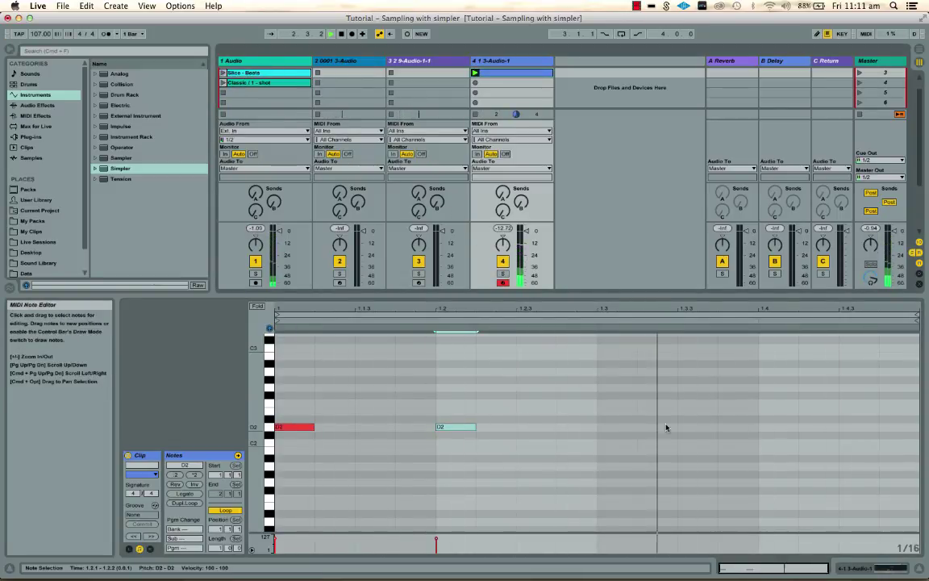
double_click(616, 427)
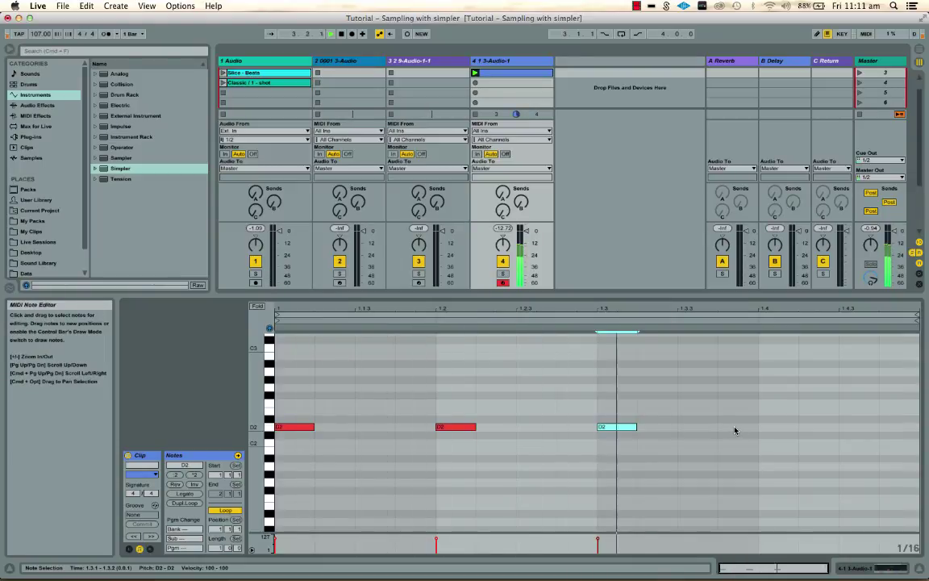
double_click(726, 428)
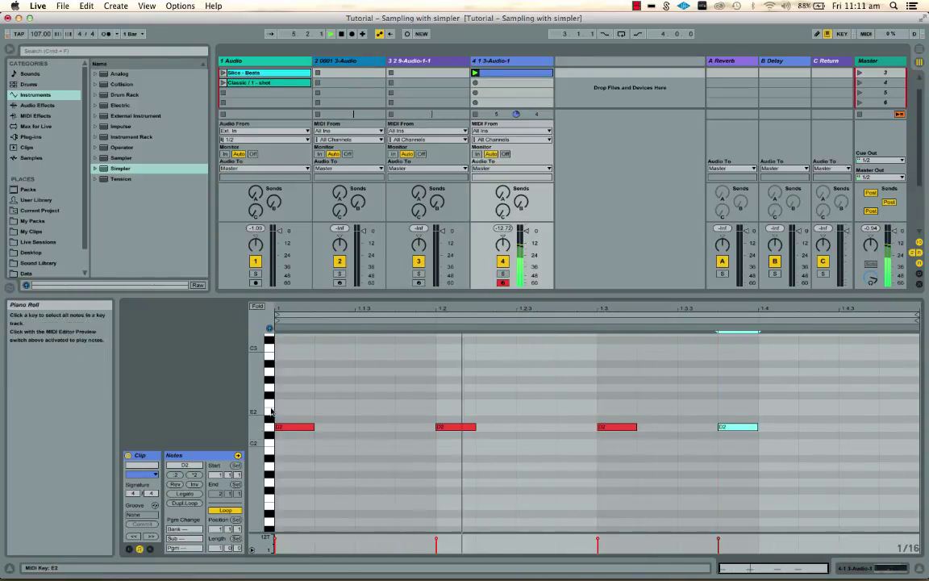
- Audition the E2 slice and add an E2 sixteenth note at 1.3.3
click(271, 413)
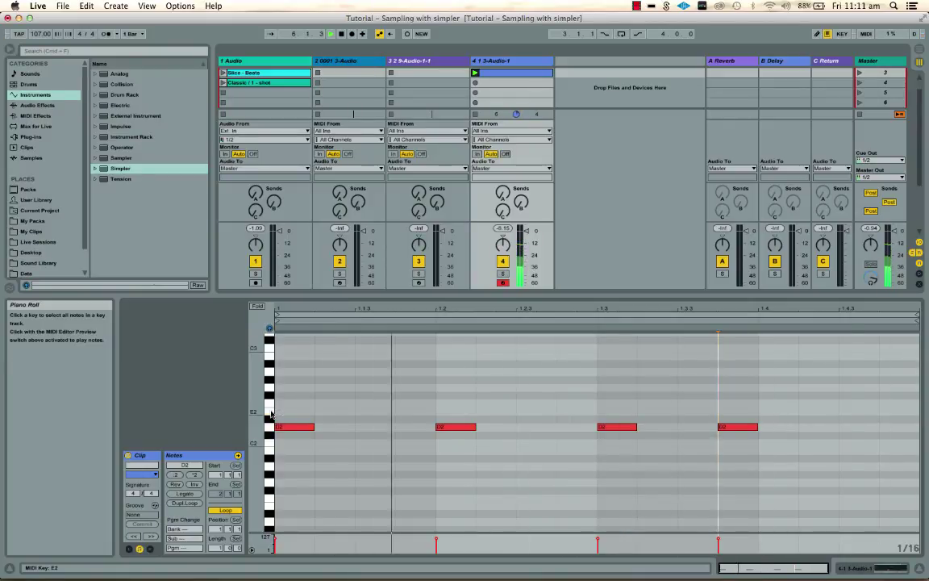
click(272, 413)
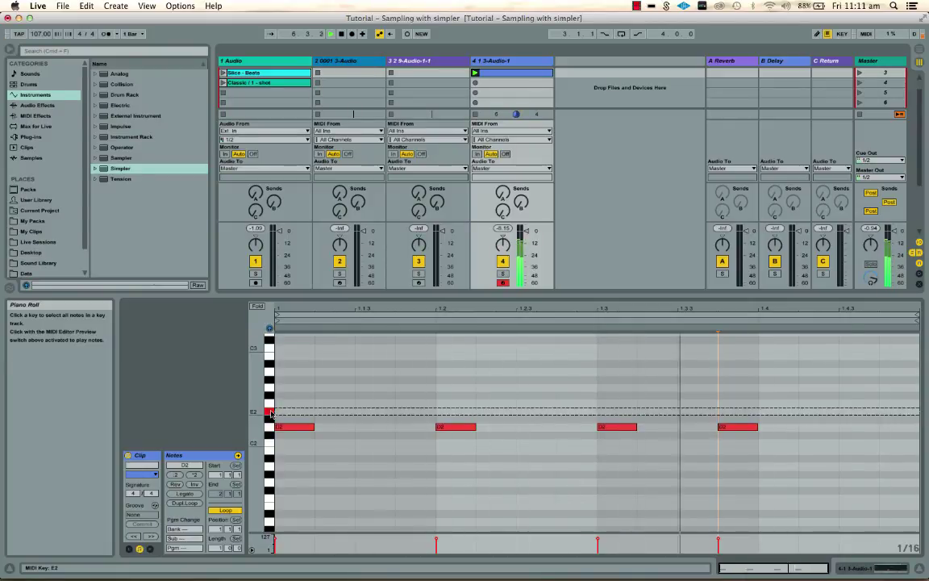
double_click(658, 413)
drag(657, 413, 699, 414)
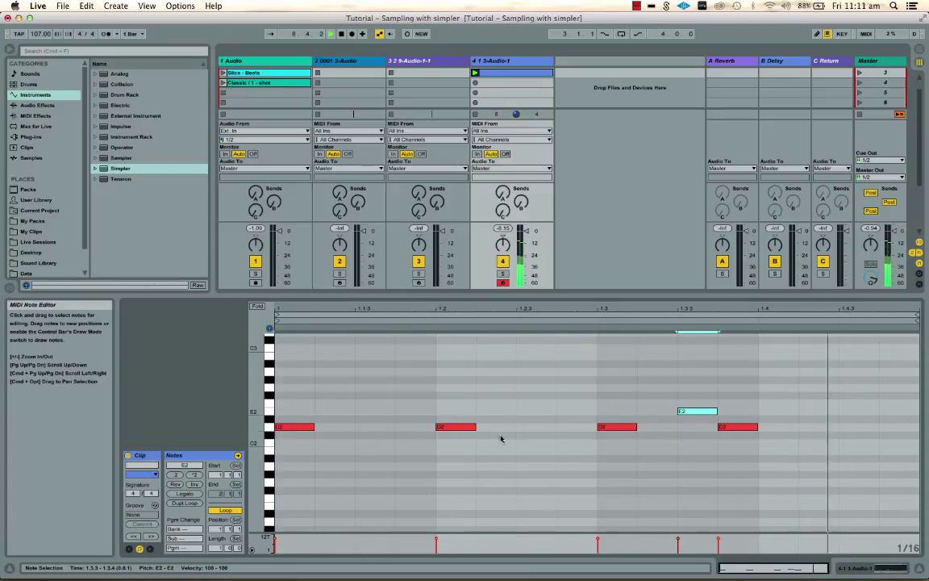
- Audition lower slices and enter four consecutive C#1 sixteenth notes across the first beat
click(270, 384)
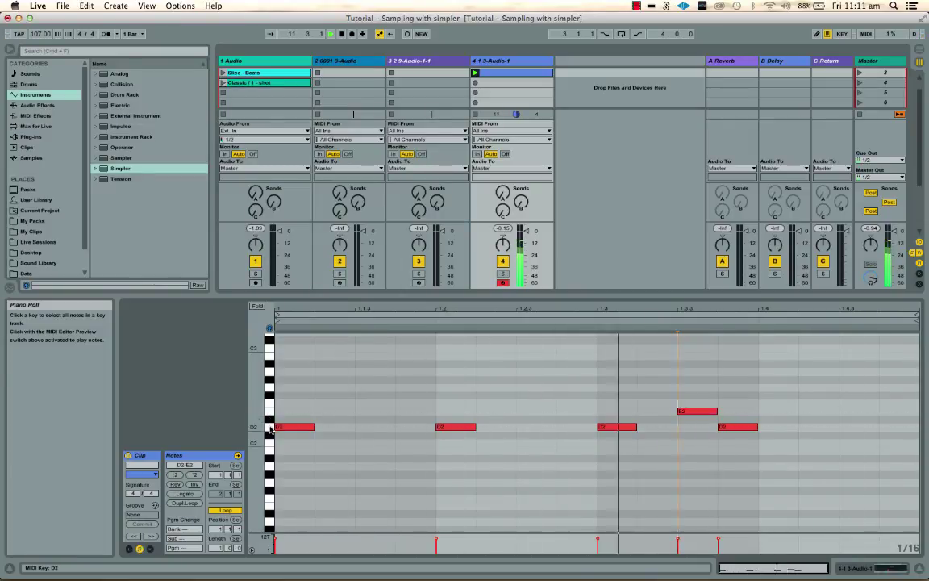
click(271, 429)
click(270, 444)
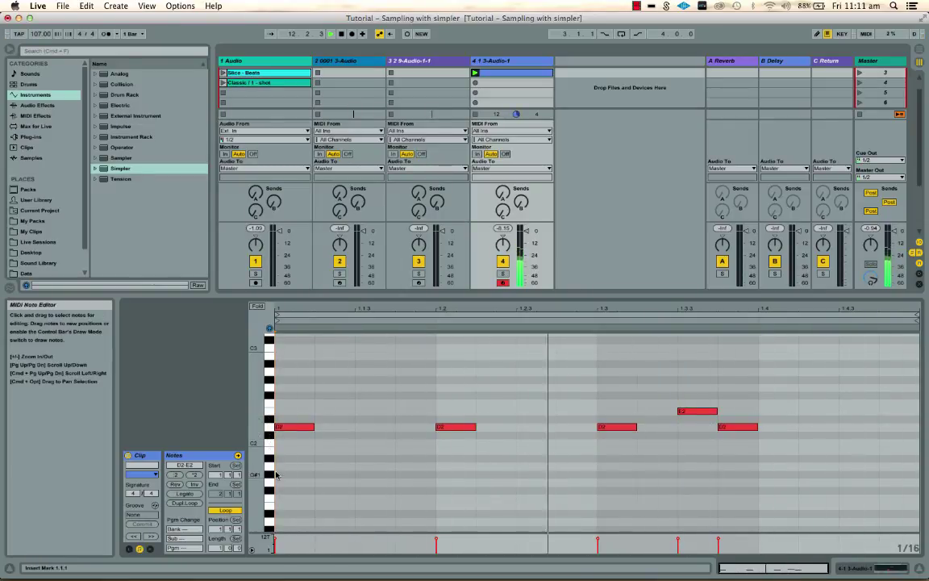
scroll(276, 474, down, 5)
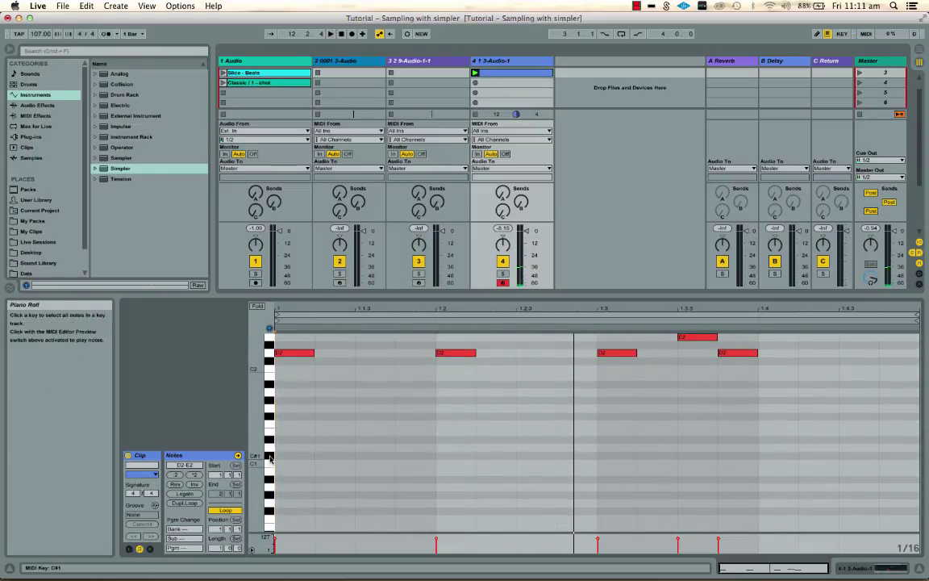
double_click(285, 456)
double_click(323, 456)
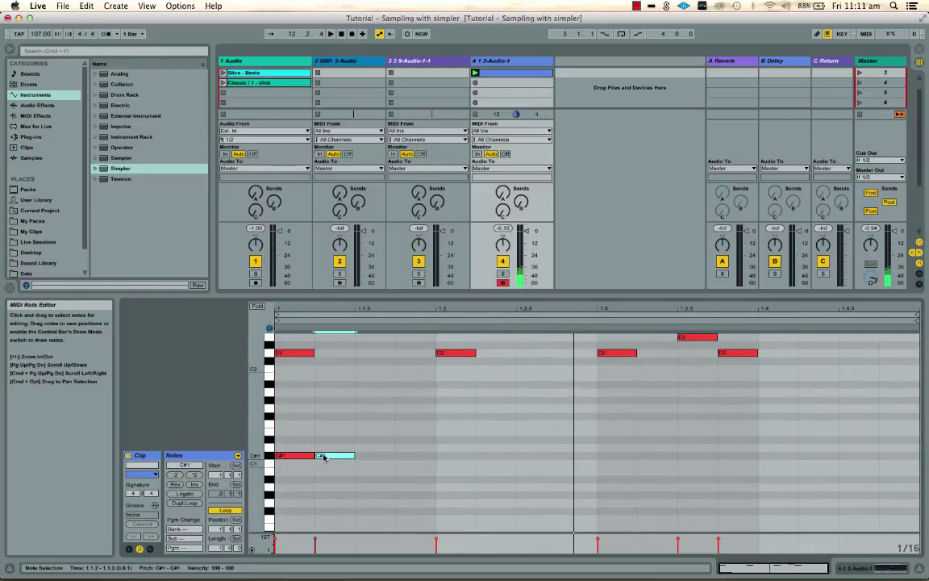
double_click(364, 456)
double_click(414, 456)
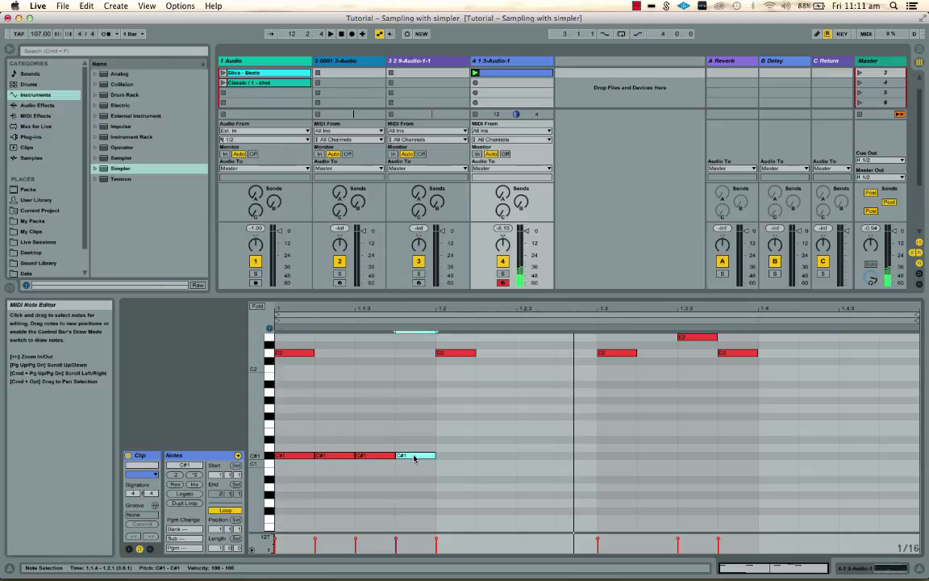
- Select the four C#1 notes and duplicate them three times to fill the bar
click(300, 456)
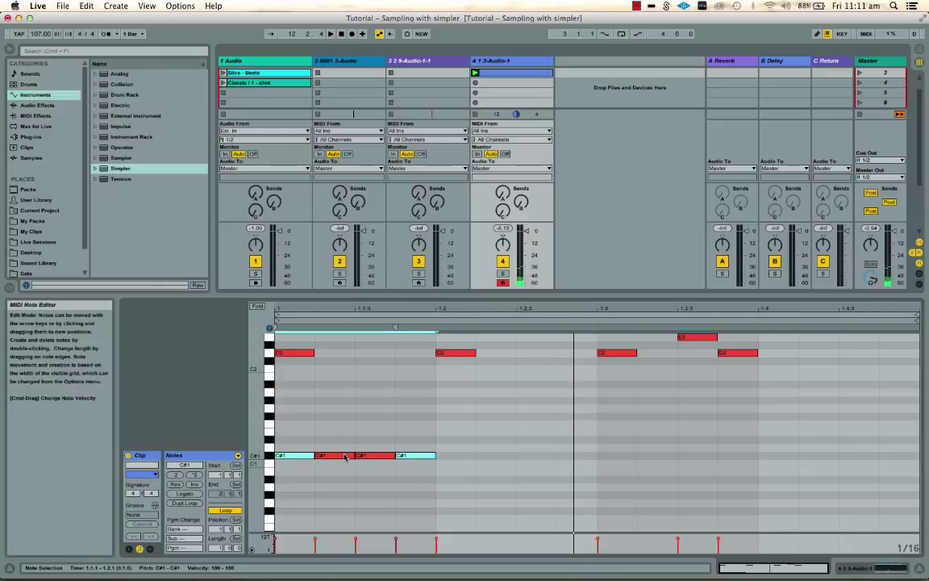
click(381, 457)
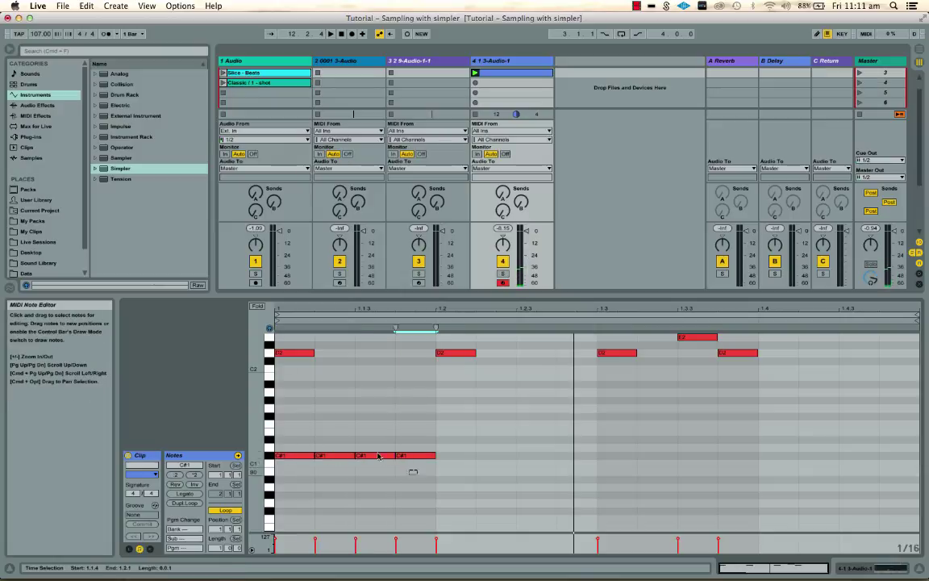
drag(417, 474, 282, 439)
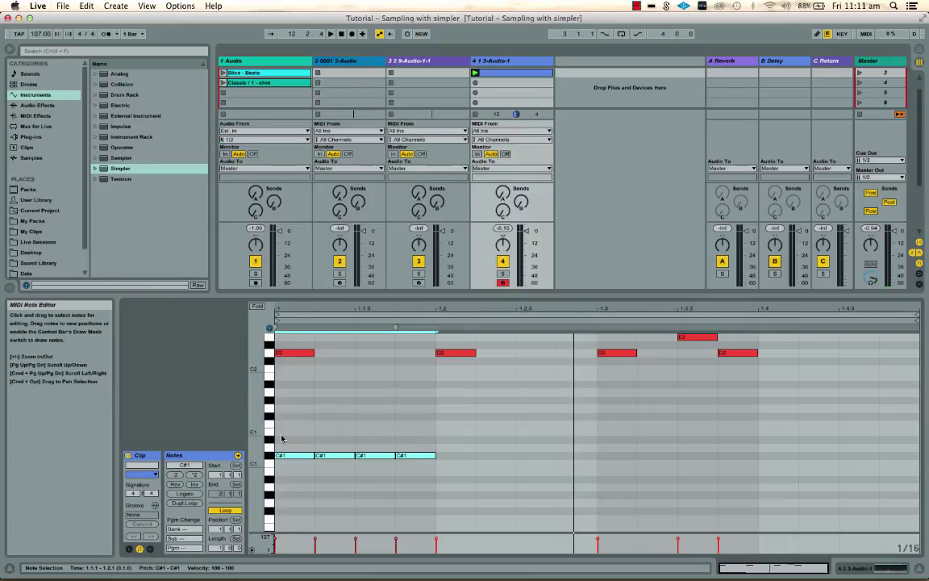
key(super+d)
key(super+d)
key(super+d)
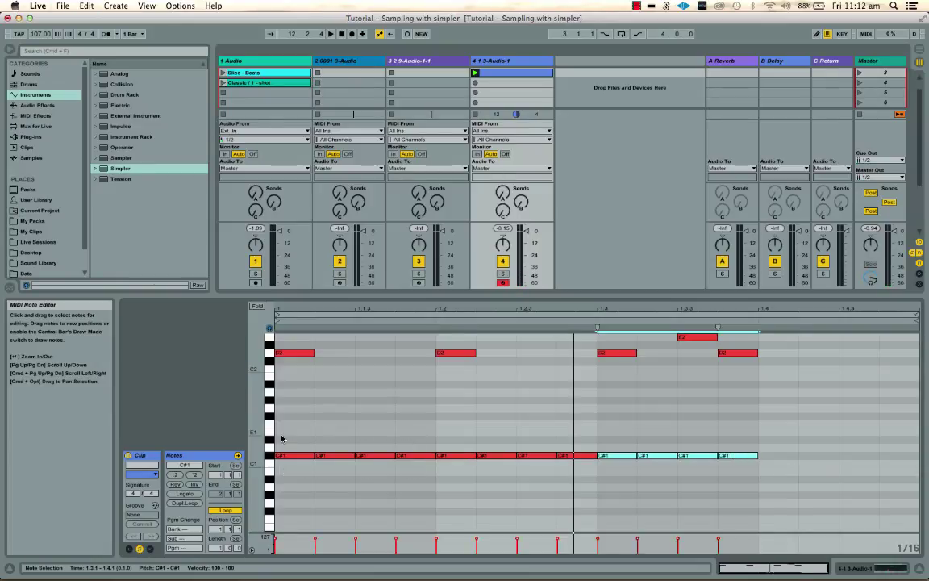
- Play the clip and lower the velocity of all C#1 notes to about 59
key(space)
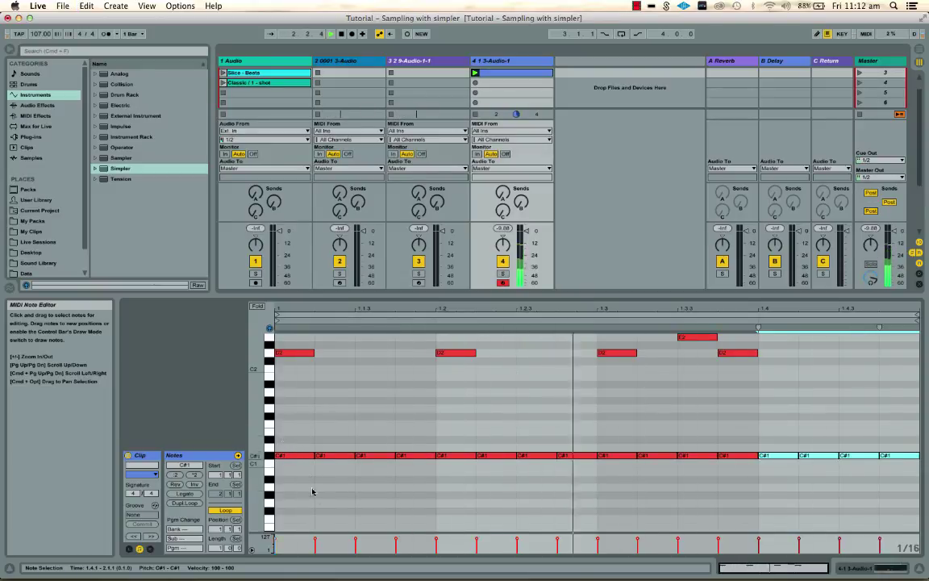
click(269, 455)
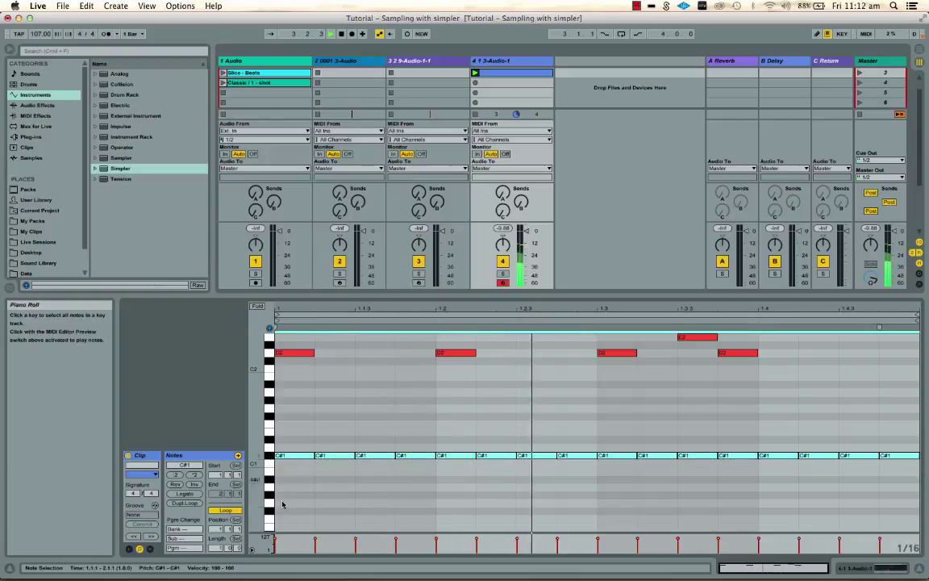
drag(275, 538, 274, 545)
click(348, 496)
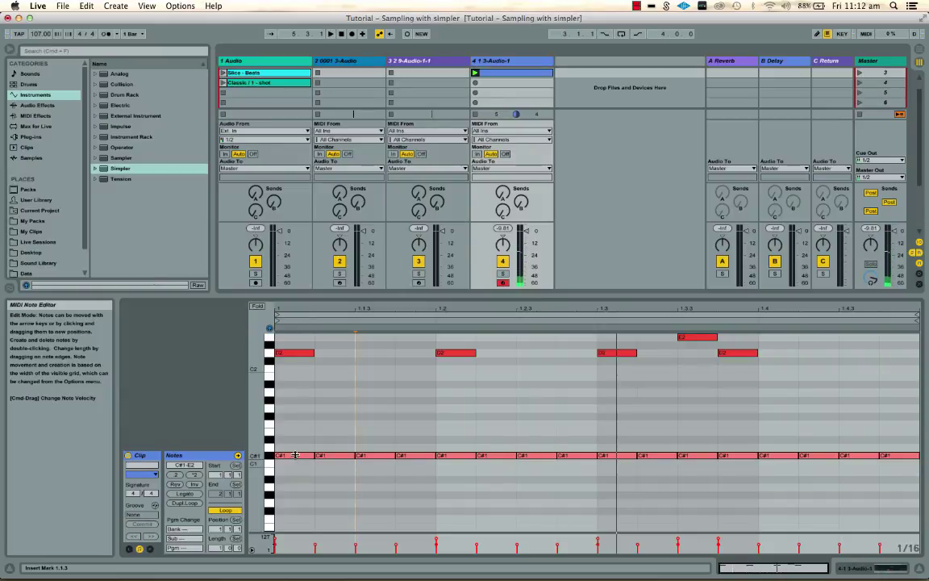
- Raise the velocities of the C#1 notes at 1.1.1 to 105, at 1.3.1 to 95, and at 1.1.4, 1.2.1 and 1.2.4
click(296, 454)
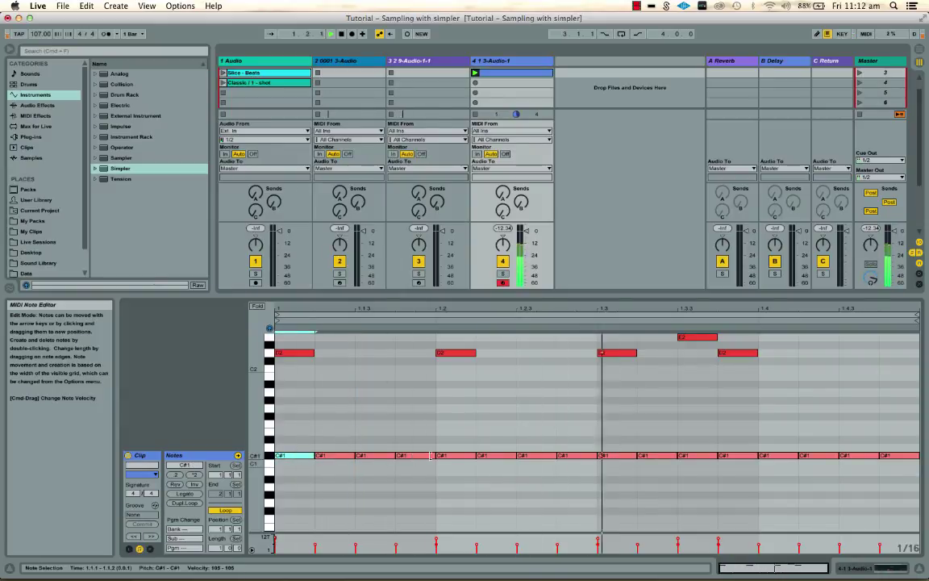
drag(453, 456, 454, 417)
drag(419, 456, 420, 420)
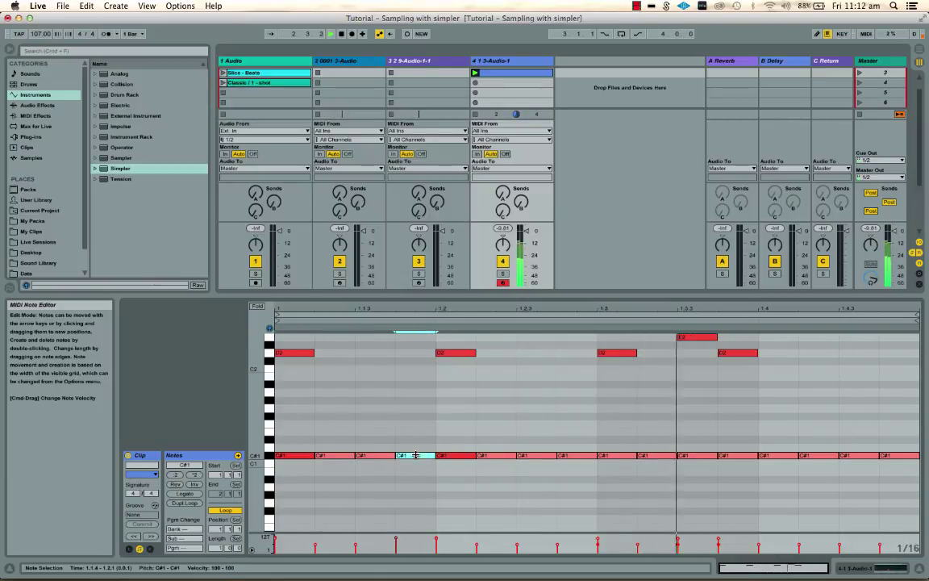
click(573, 456)
click(608, 457)
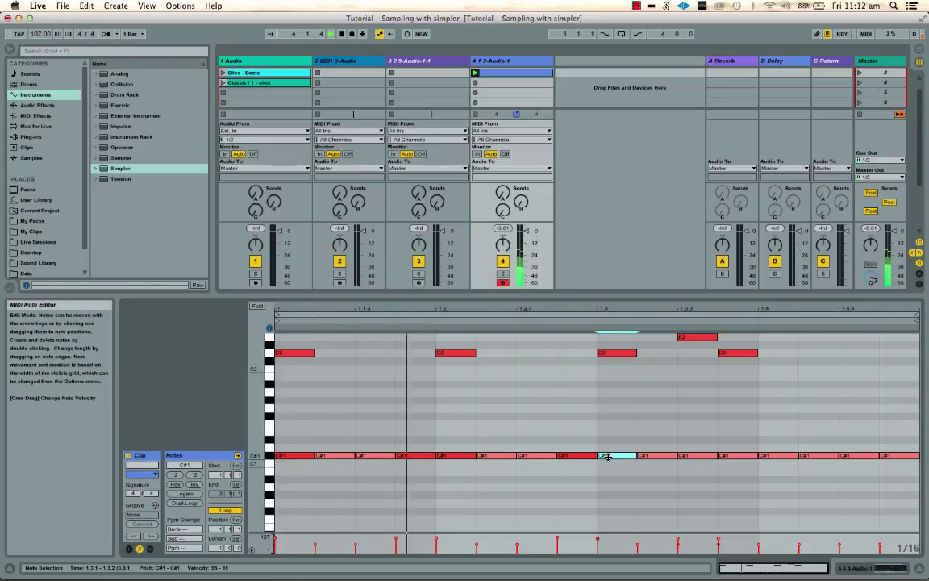
- Raise the velocities of the C#1 notes at 1.3.4 to 124, at 1.4.4 to 111, and at 1.4.1
click(757, 456)
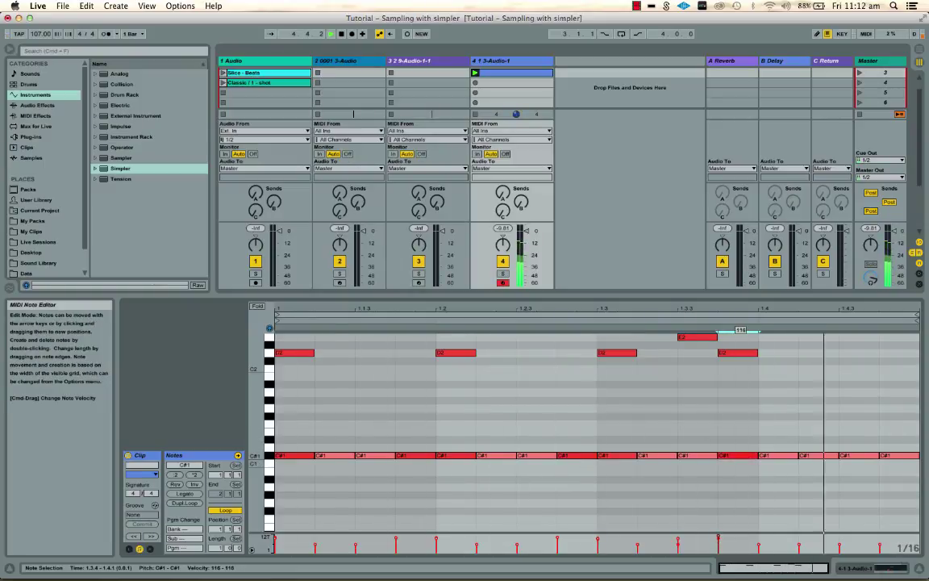
click(774, 455)
click(885, 456)
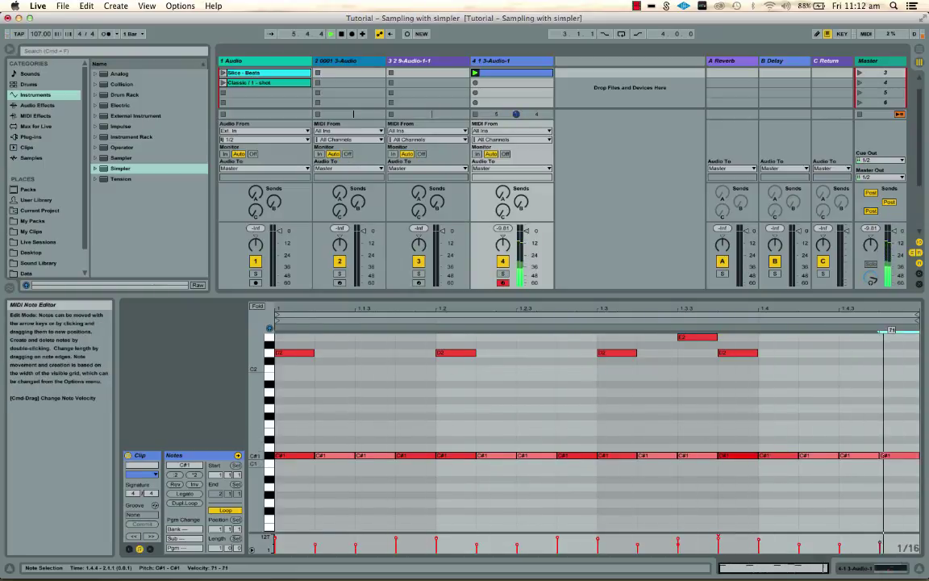
drag(885, 456, 886, 423)
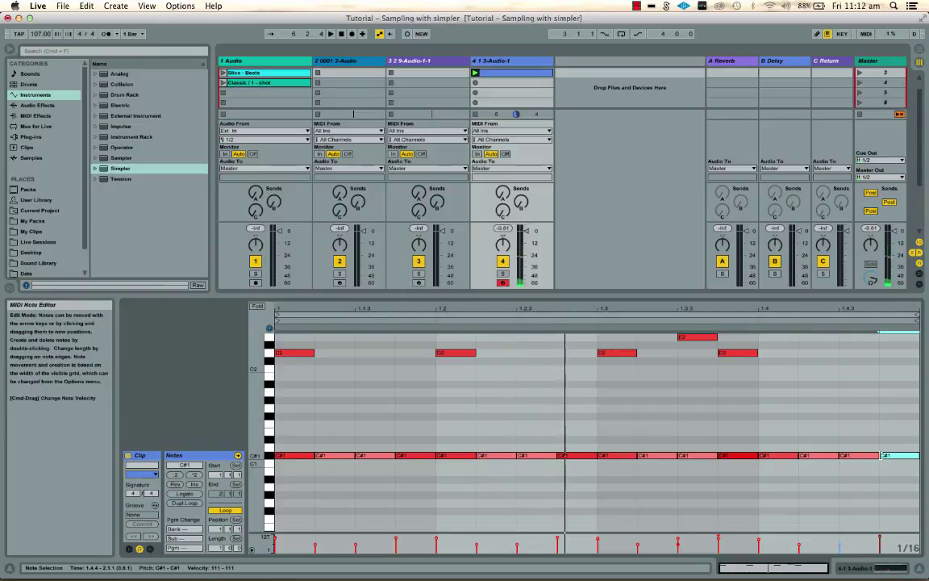
- Halve the length of the C#1 note at 1.4.3 and fit a duplicate into the gap before 1.4.4
click(855, 456)
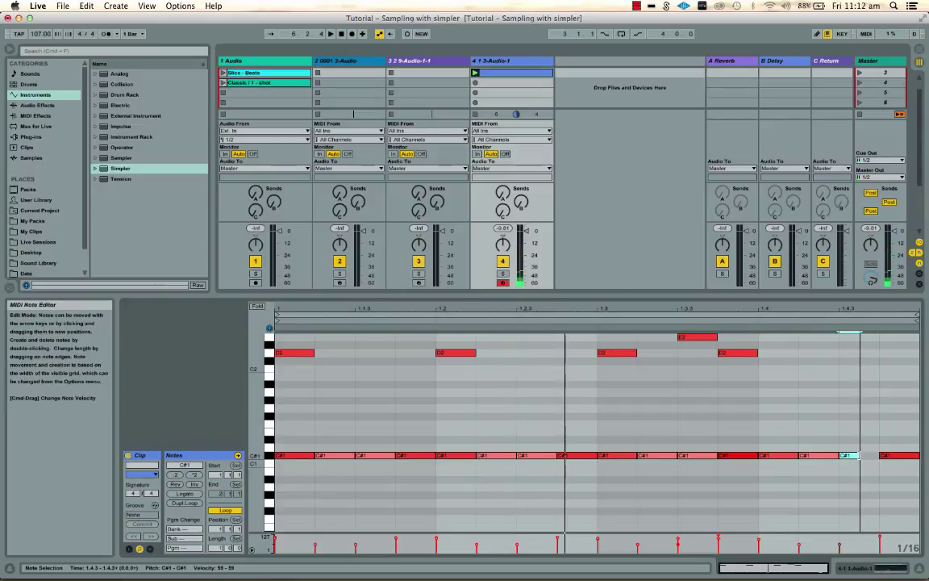
key(super+d)
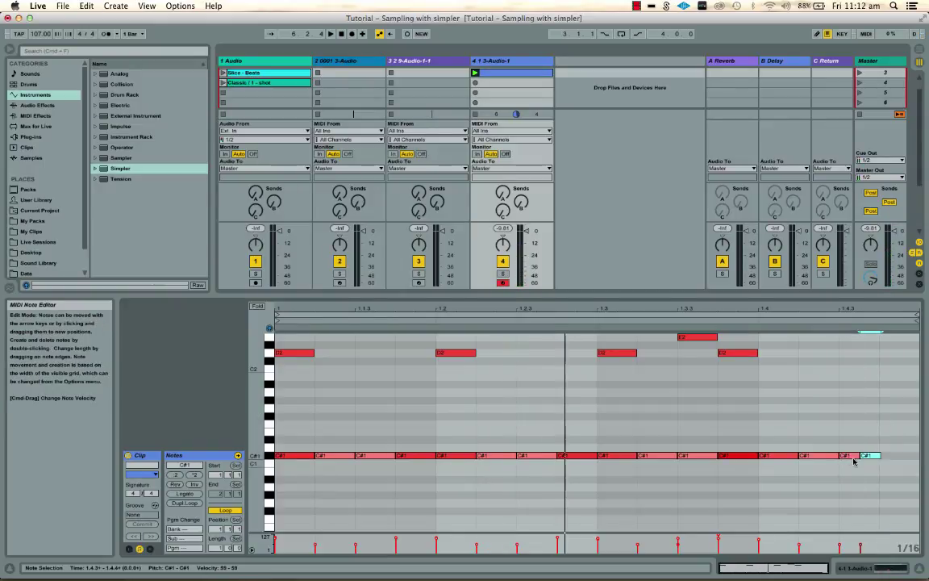
drag(880, 454, 878, 454)
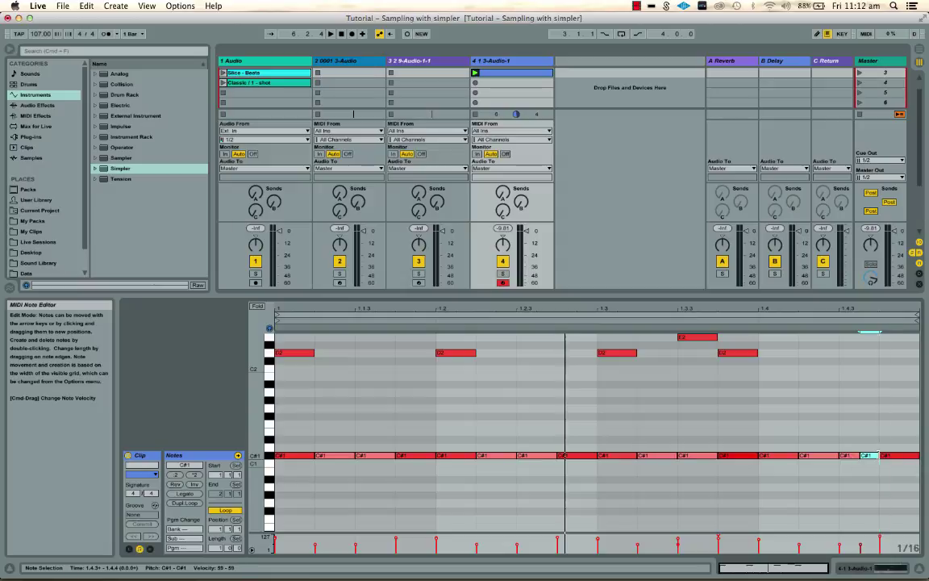
- During playback, add slice notes F#1 at 1.3.2 and D1 at 1.1.3 to the beat clip, and raise the track's Delay send
key(space)
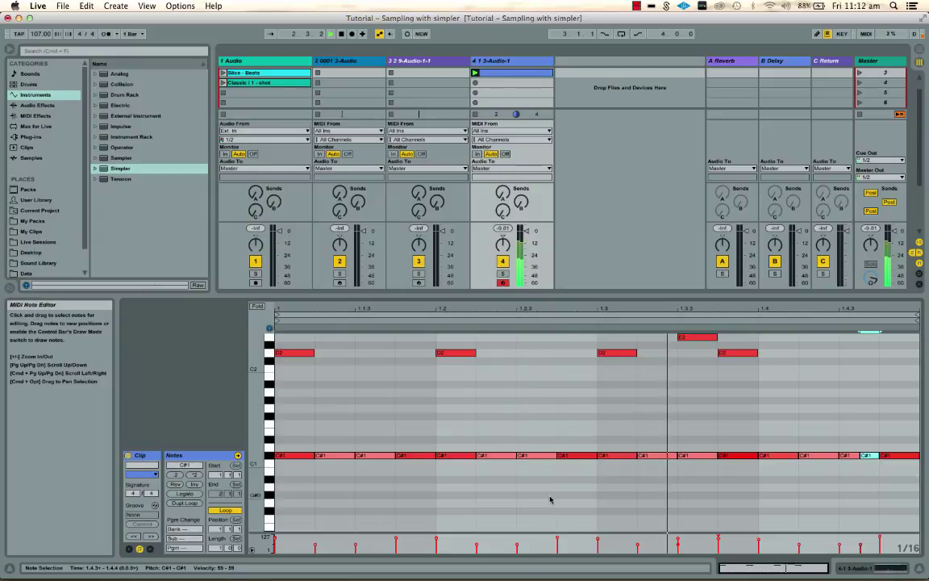
click(273, 418)
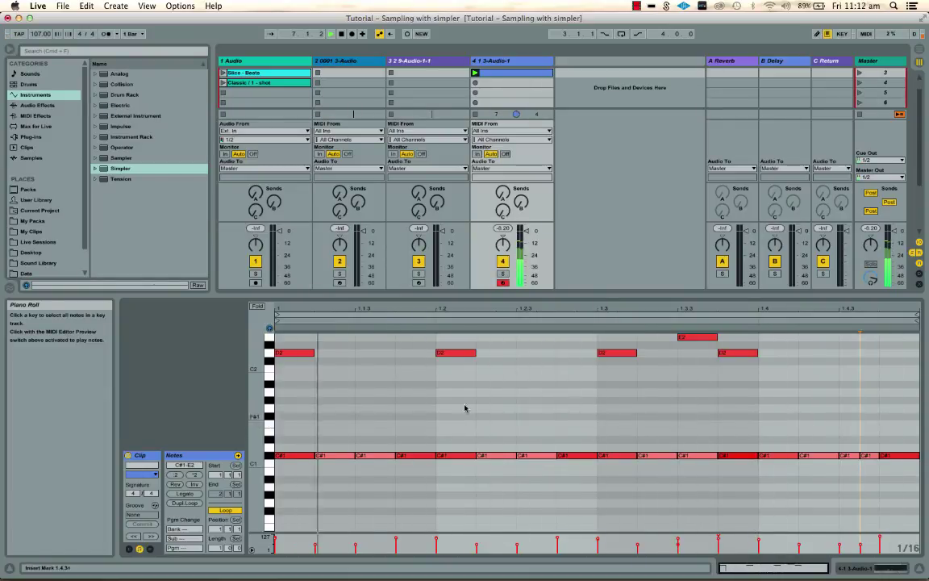
double_click(667, 416)
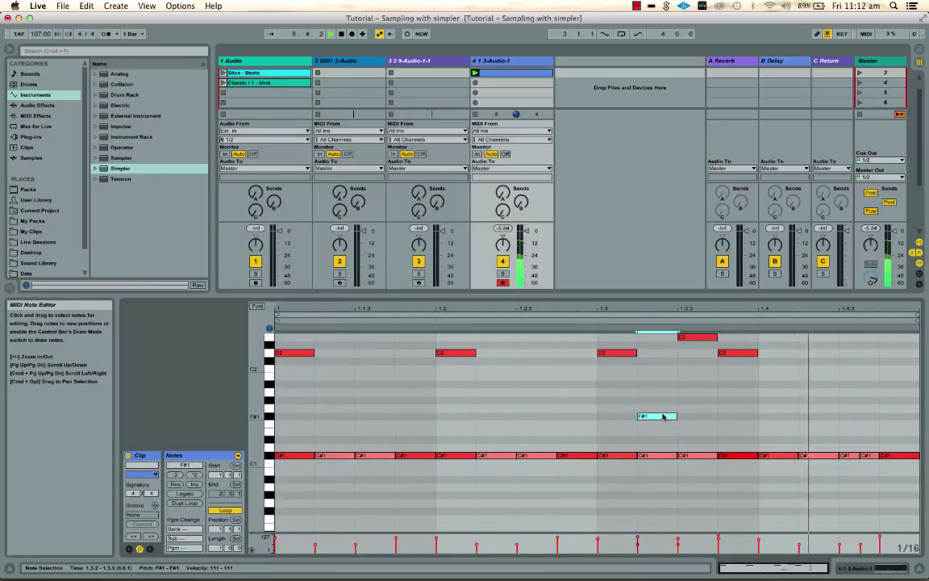
click(268, 423)
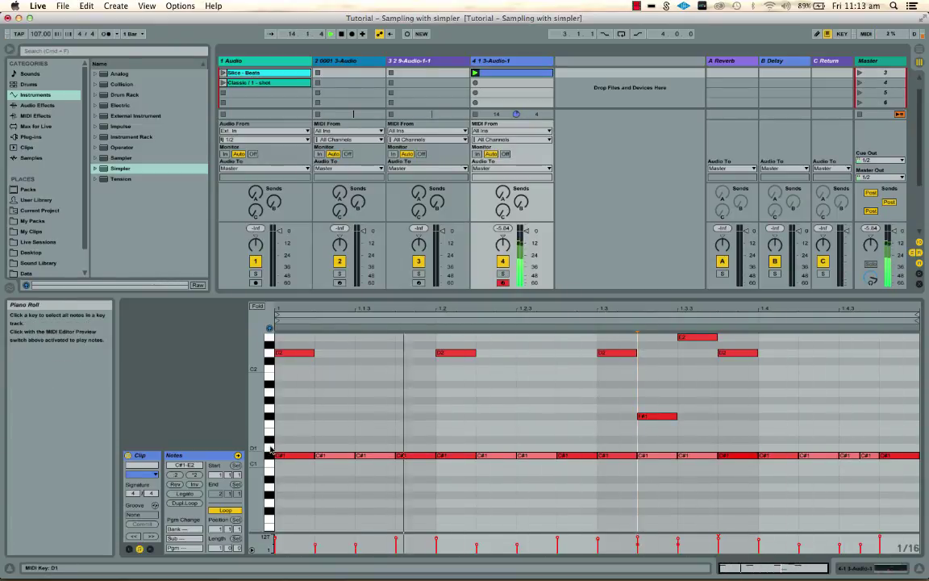
double_click(365, 448)
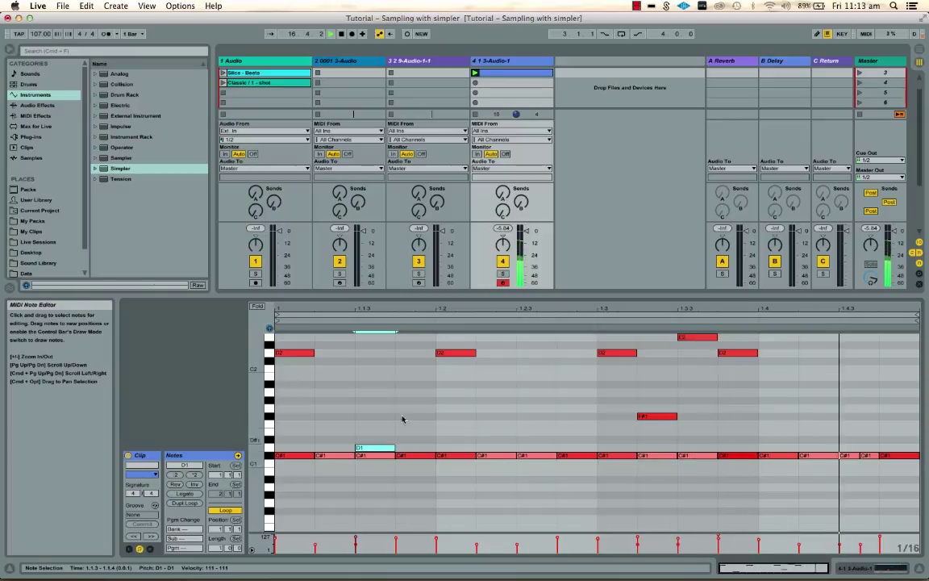
drag(521, 202, 521, 146)
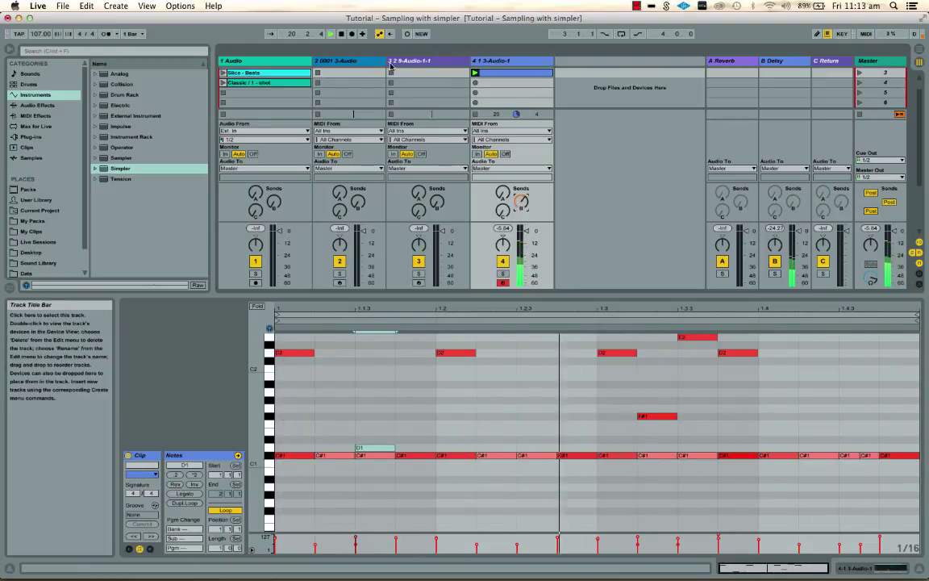
- Show the device chain of the 2 0001 3-Audio track and arm the track for recording
click(340, 71)
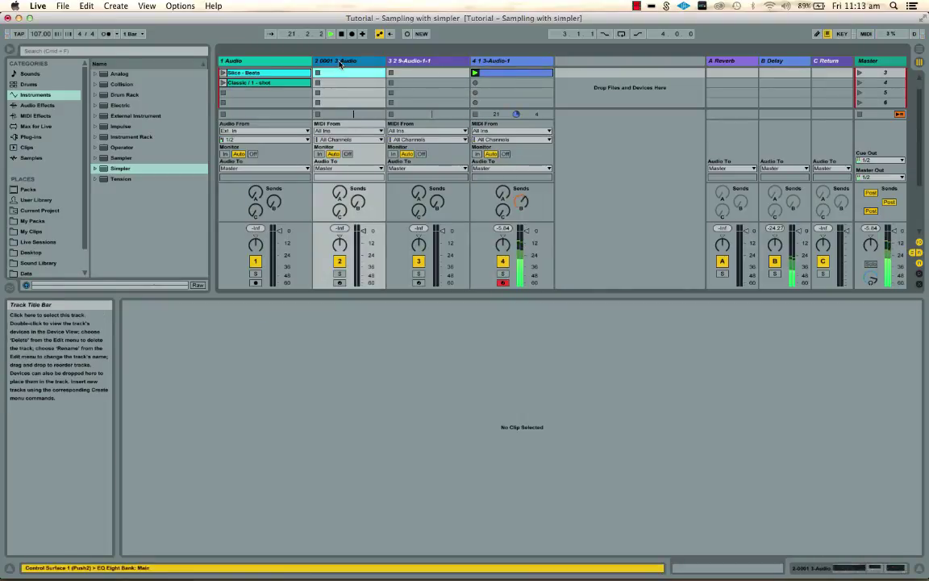
double_click(340, 62)
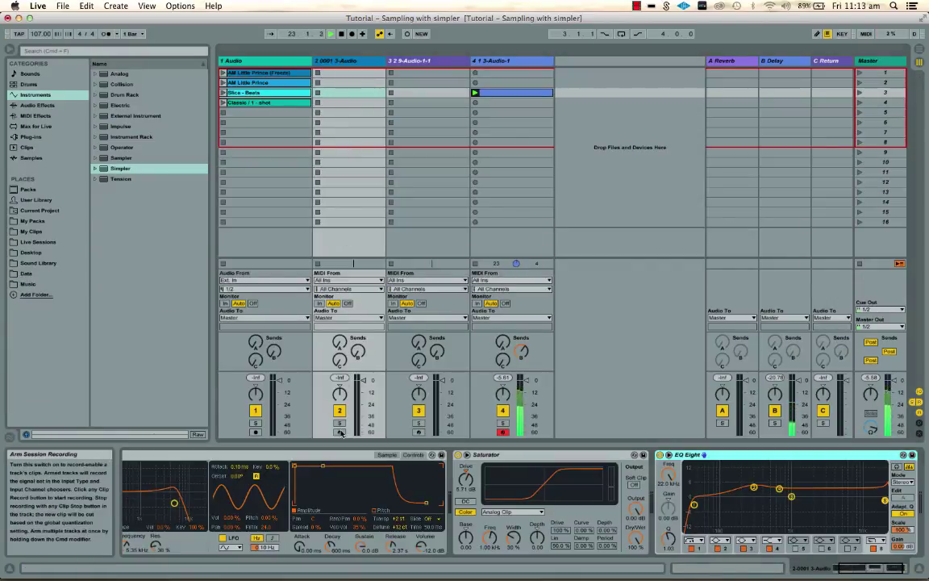
click(339, 433)
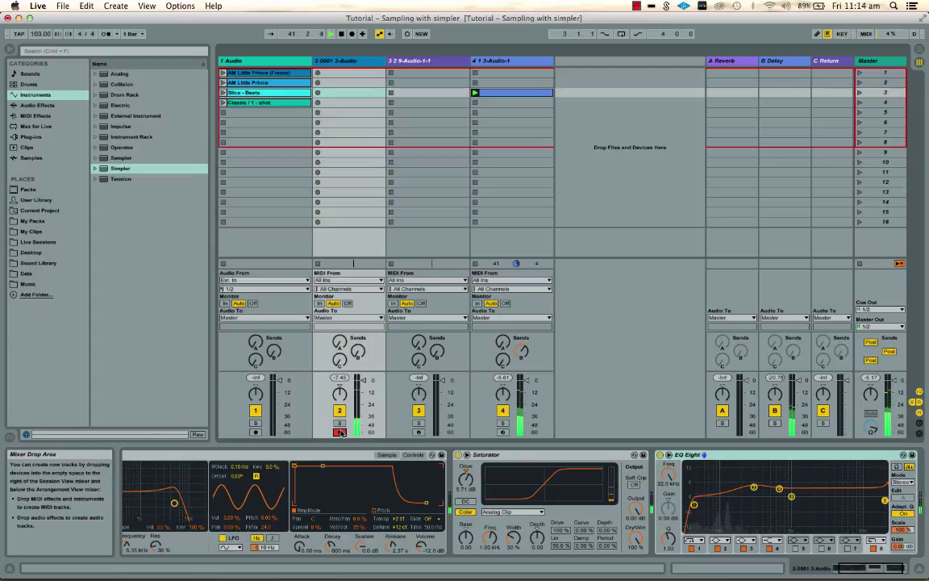
- Record a two-bar looping melody clip in scene 3 of the 2 0001 3-Audio track over the beat
key(Return)
key(a)
key(a)
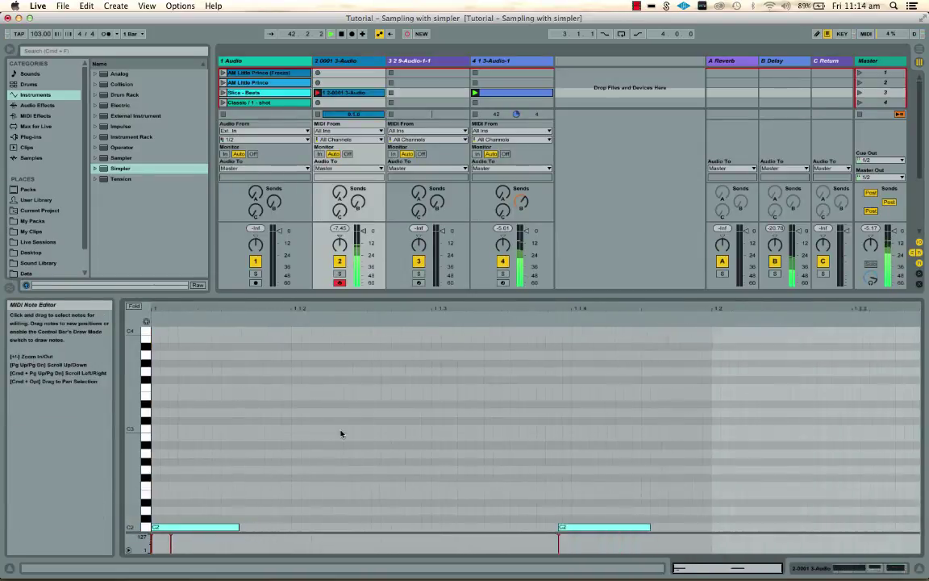
key(g)
key(g)
key(g)
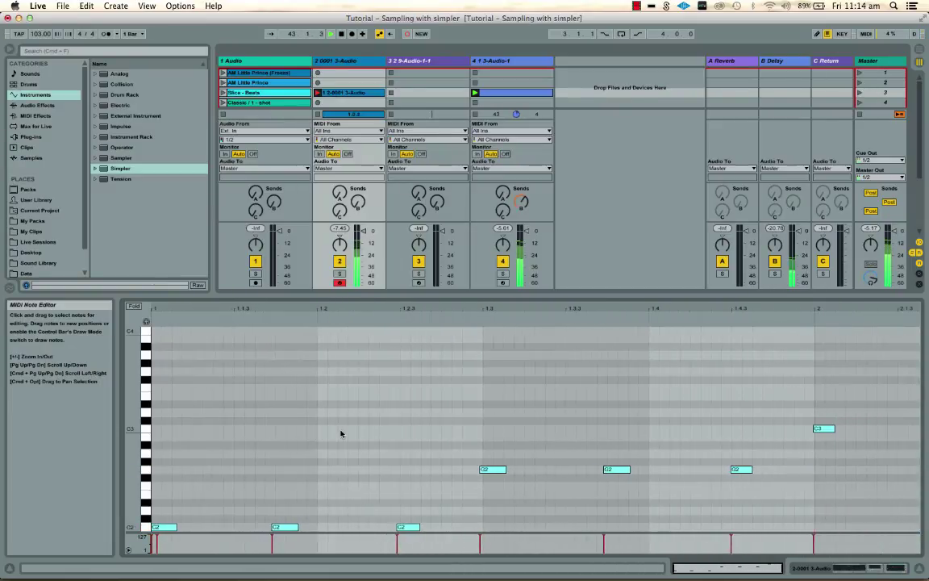
key(Return)
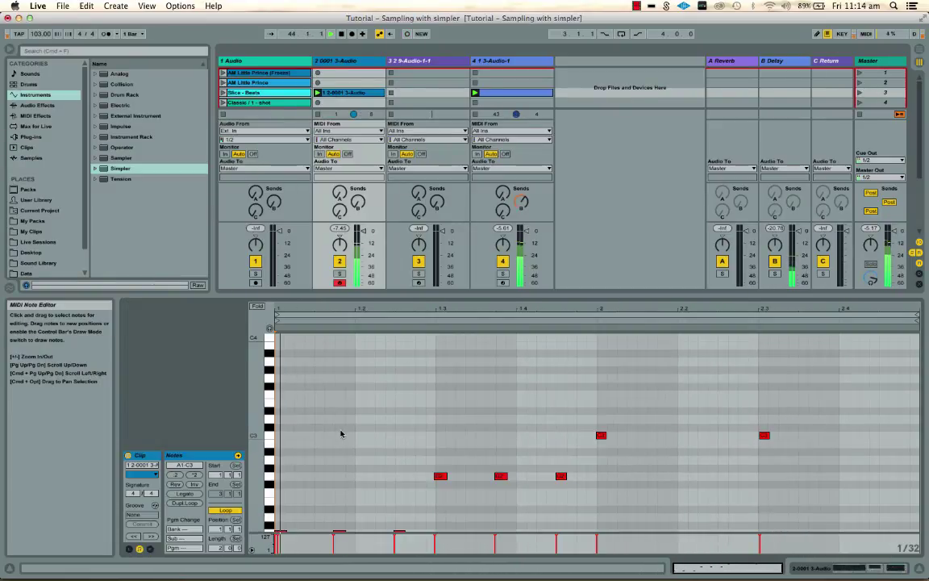
- Arm the 3 2 9-Audio-1-1 track for recording, lowering its volume and raising its Reverb send
click(431, 62)
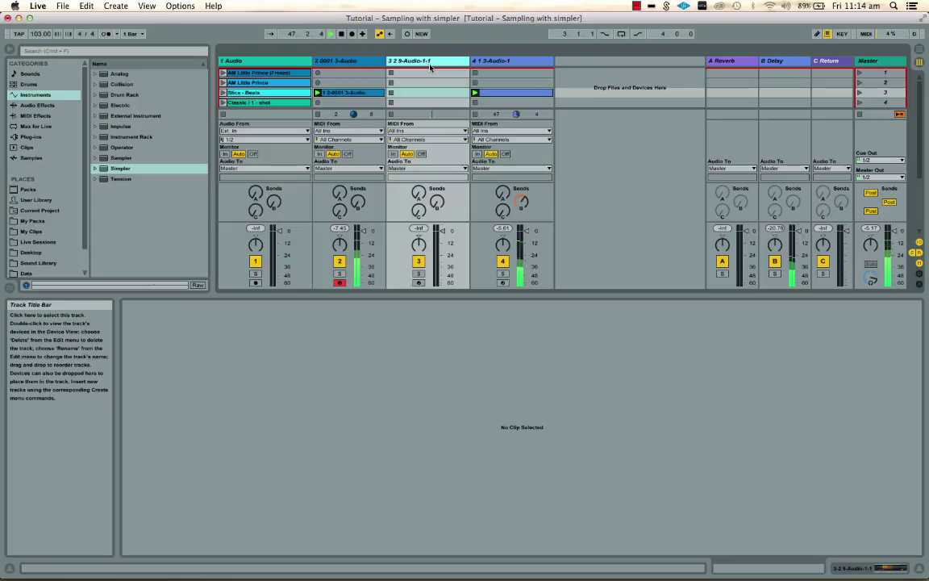
key(Right)
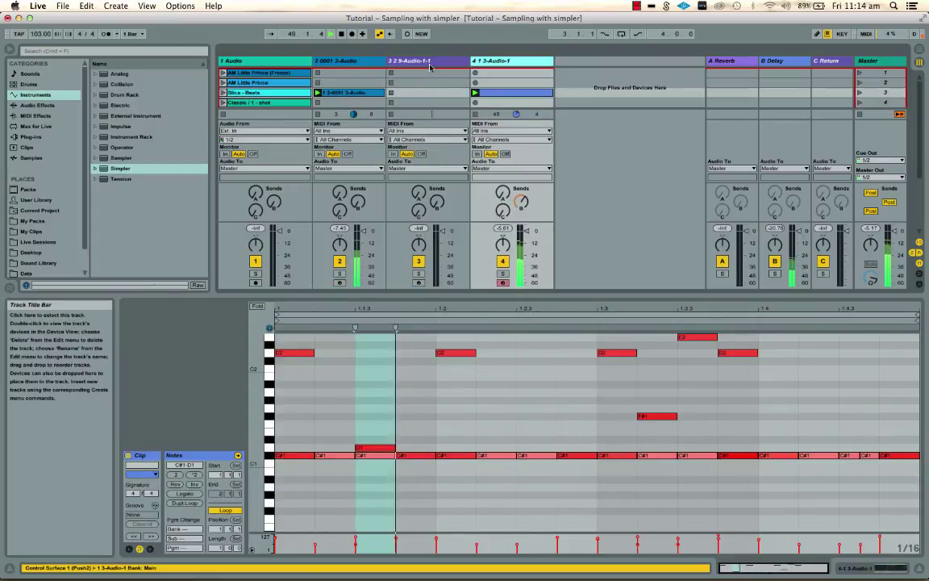
click(418, 283)
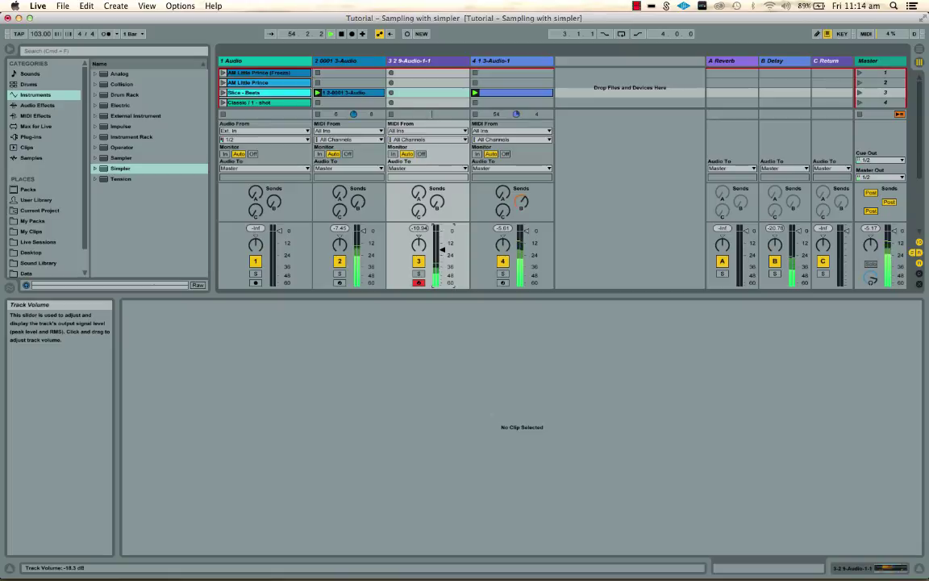
drag(421, 194, 421, 154)
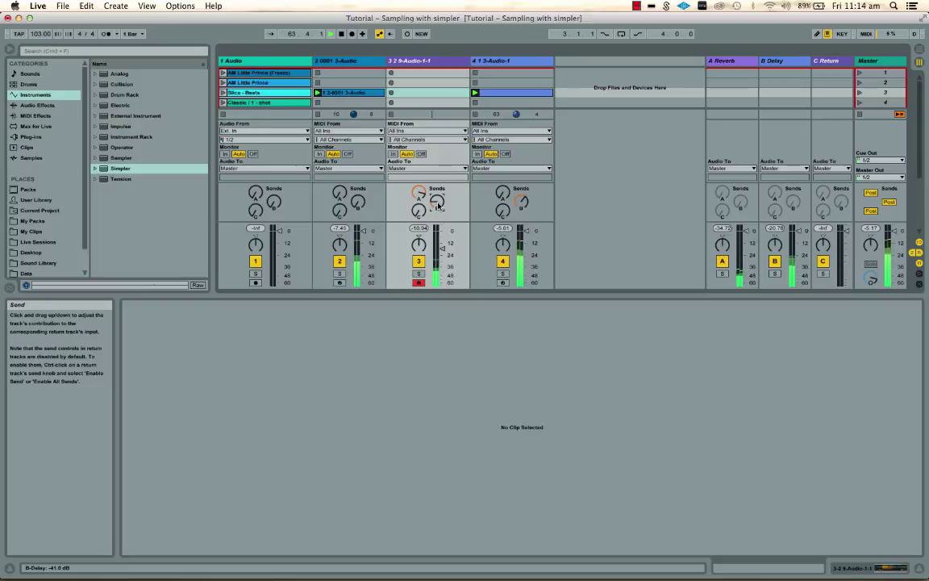
- Record a two-bar looping clip of C3 notes every two beats in scene 3 of the 3 2 9-Audio-1-1 track
key(Return)
key(a)
key(a)
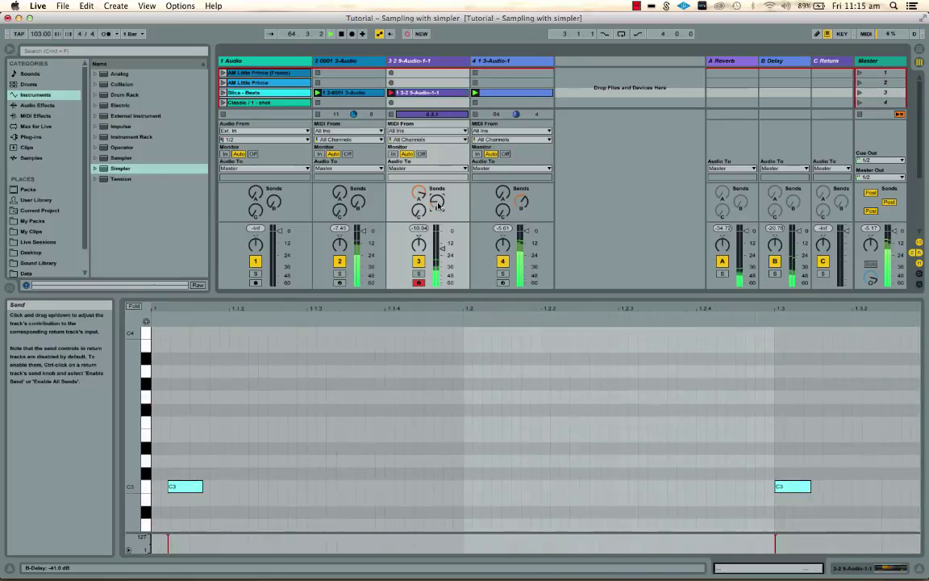
key(a)
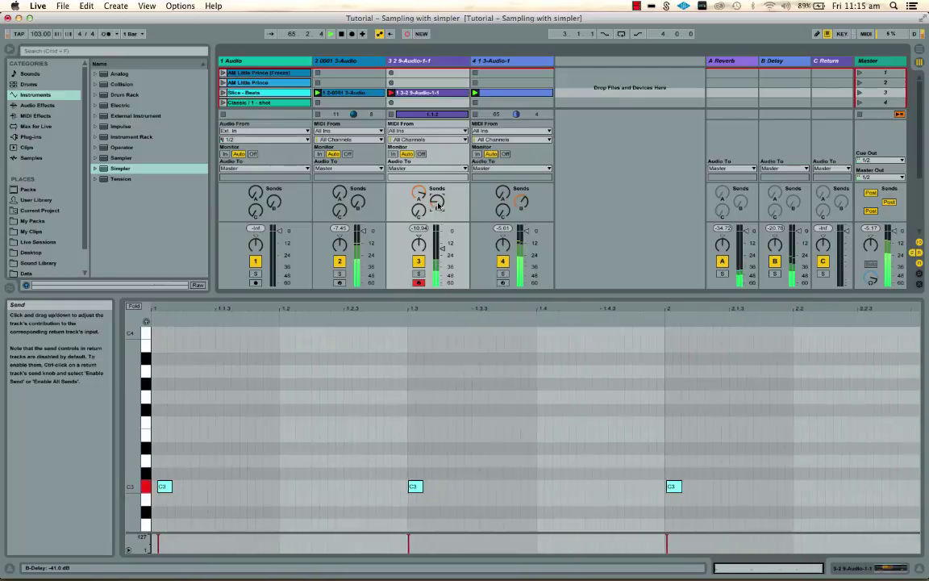
key(a)
key(Return)
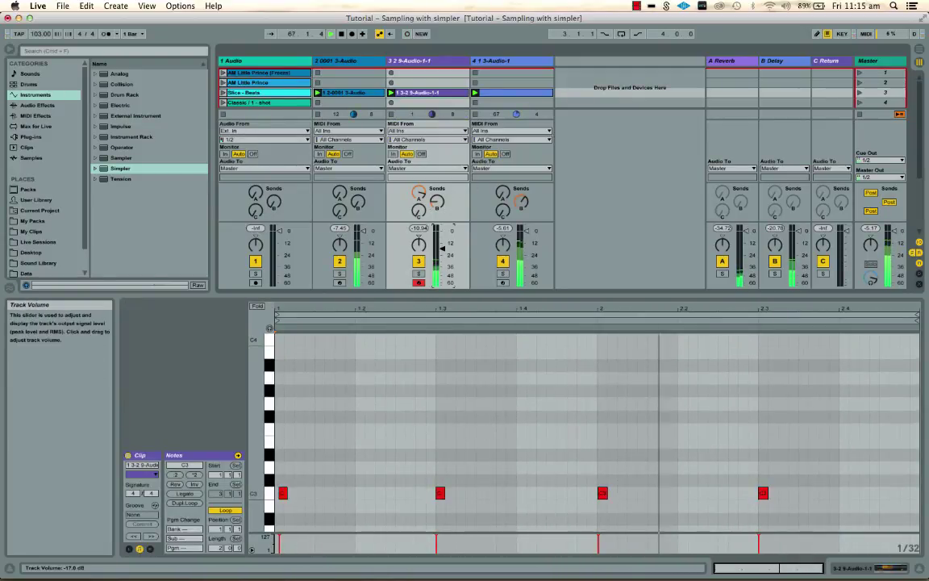
- Raise the volume of the 3 2 9-Audio-1-1 track and increase its Delay and Return sends
drag(443, 248, 443, 243)
mouse_move(419, 211)
mouse_down()
mouse_move(419, 194)
mouse_move(418, 207)
mouse_move(434, 202)
mouse_up()
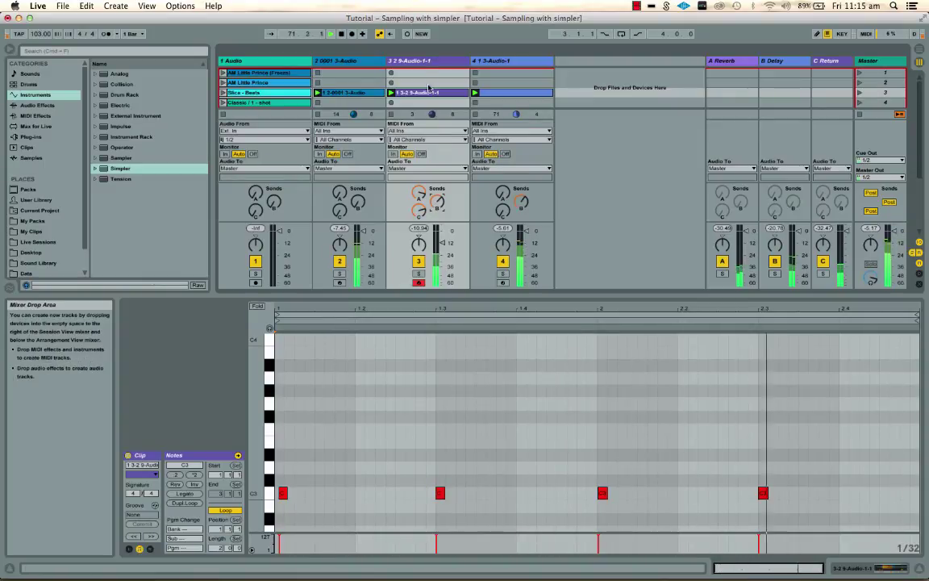
- Add a Compressor audio effect after the Simpler on the 3 2 9-Audio-1-1 track
double_click(425, 61)
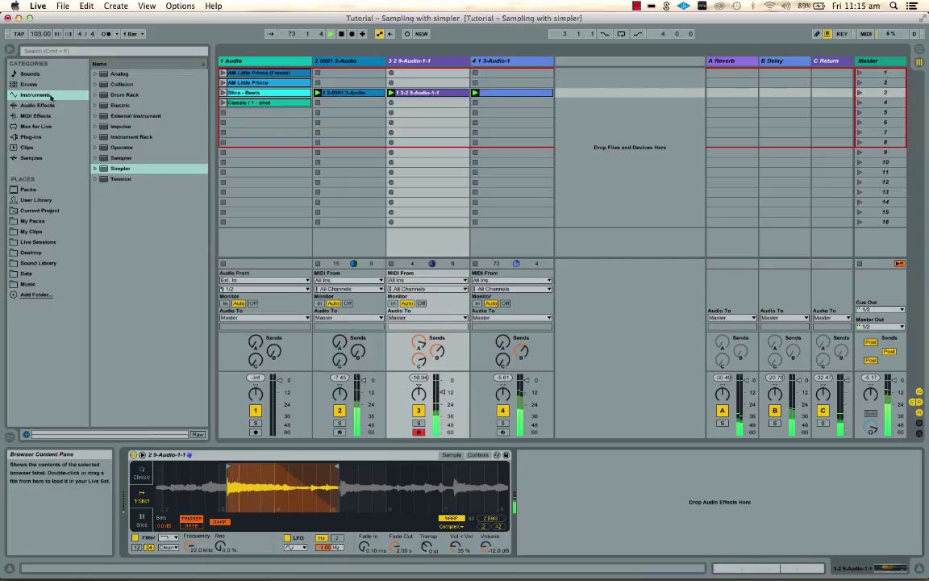
click(37, 105)
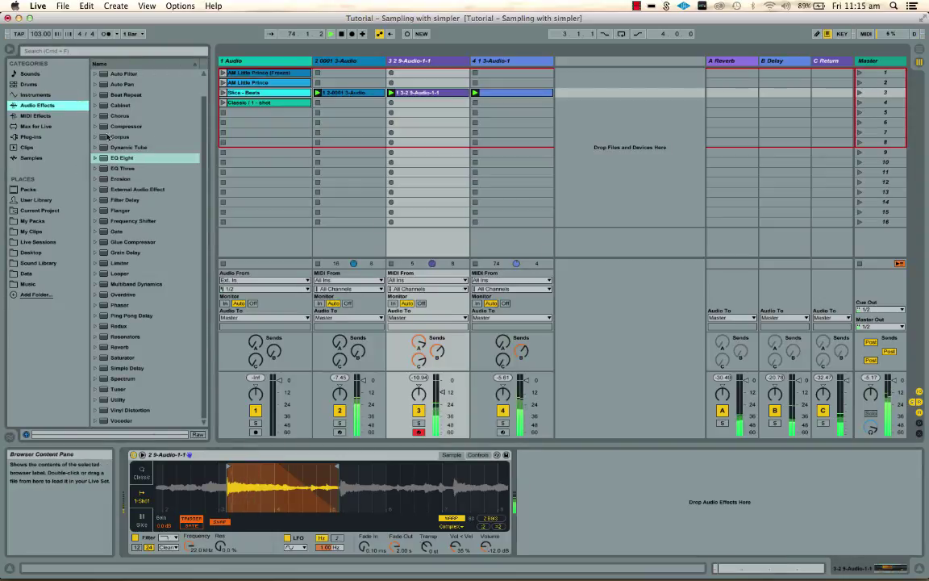
drag(125, 126, 550, 471)
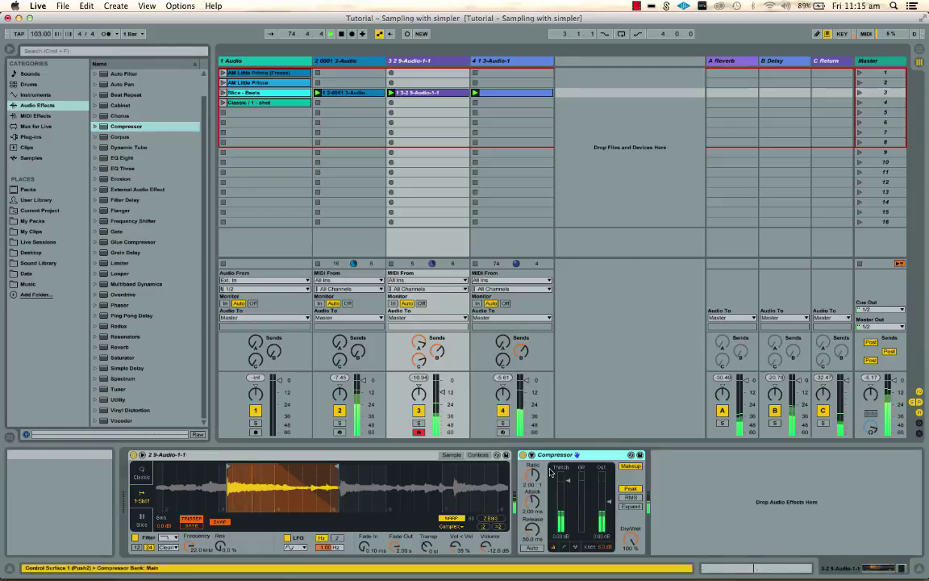
- Enable the Compressor's external sidechain and sidechain EQ, and take its audio from the 4-1 3-Audio-1 beat track
click(532, 454)
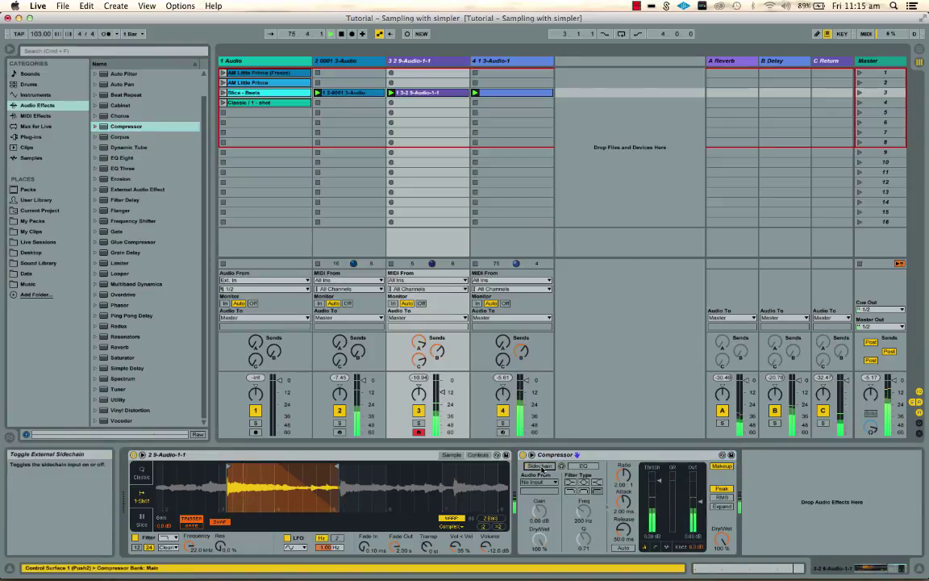
click(540, 466)
click(583, 466)
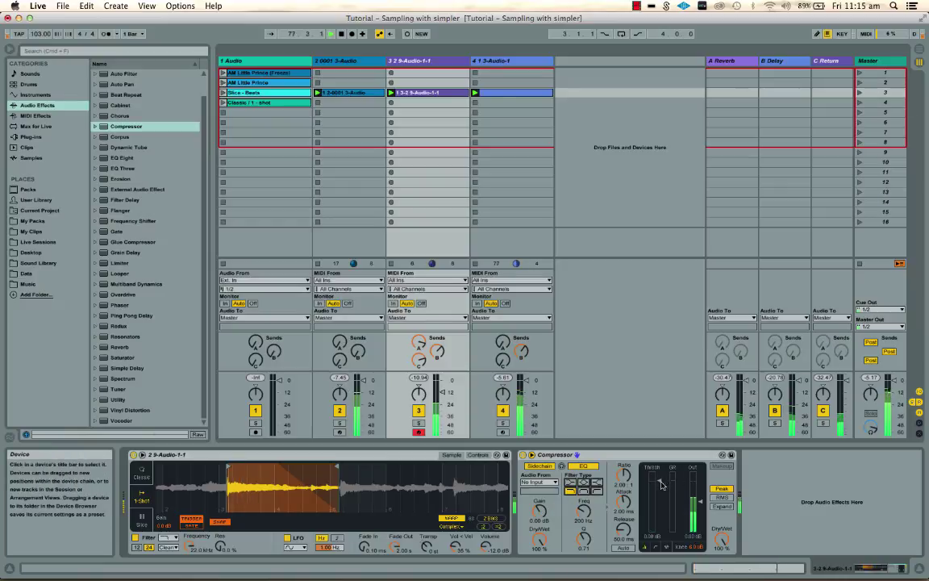
click(543, 482)
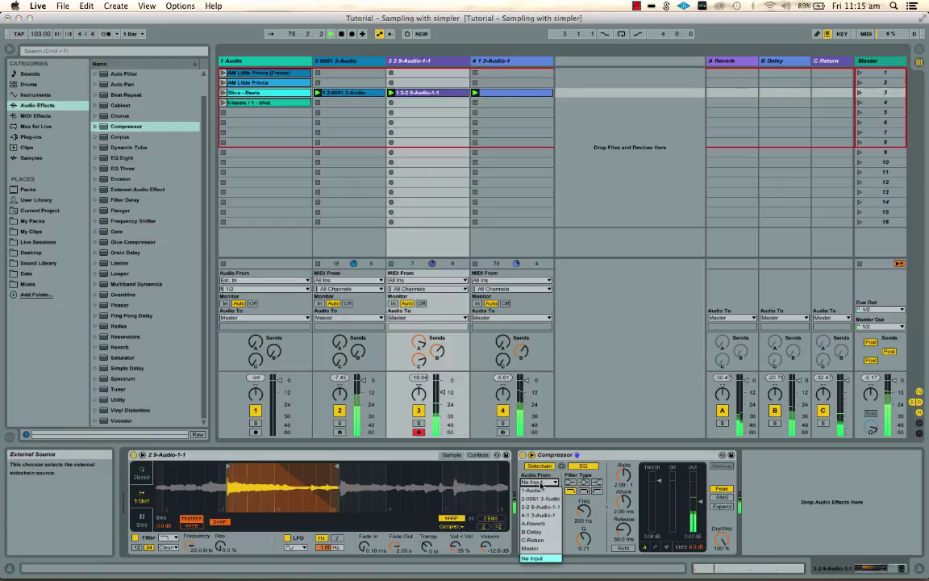
click(539, 514)
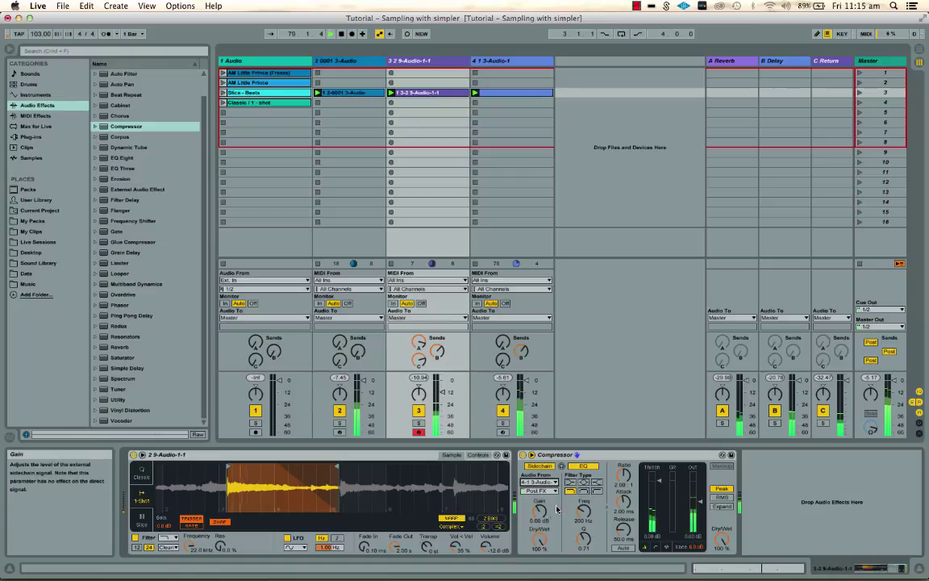
- Lower the Compressor's threshold to -47.0 dB and set the sidechain EQ frequency to 145 Hz
drag(659, 482, 659, 488)
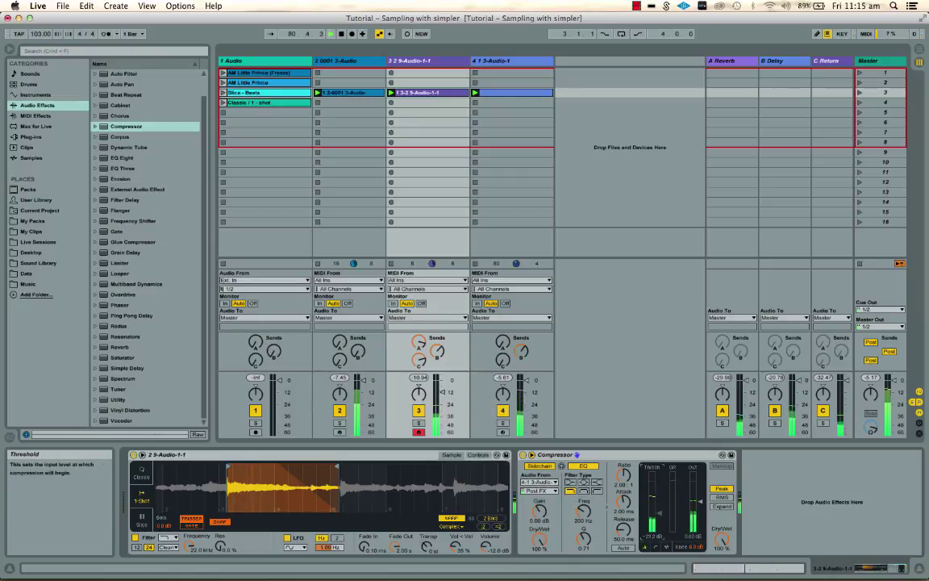
drag(649, 496, 649, 528)
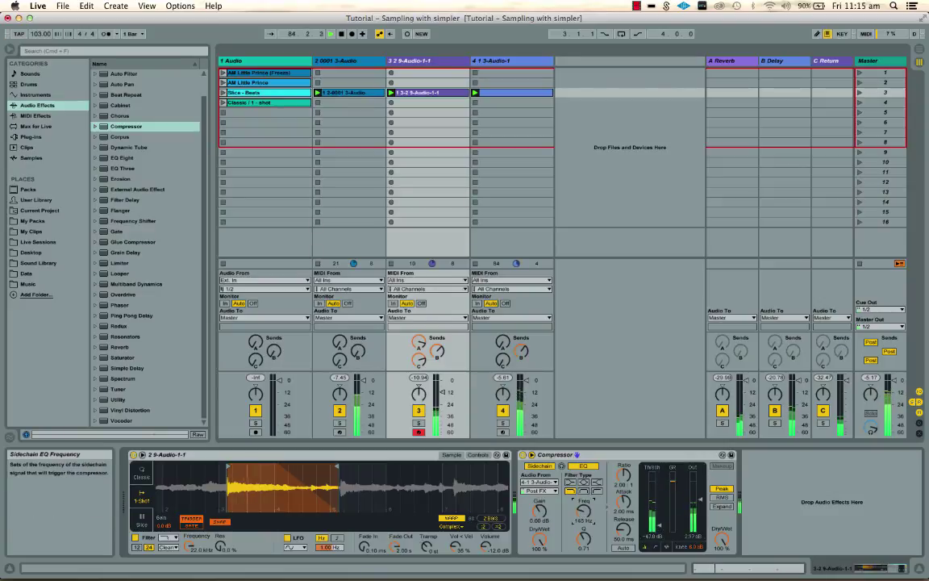
drag(583, 511, 583, 516)
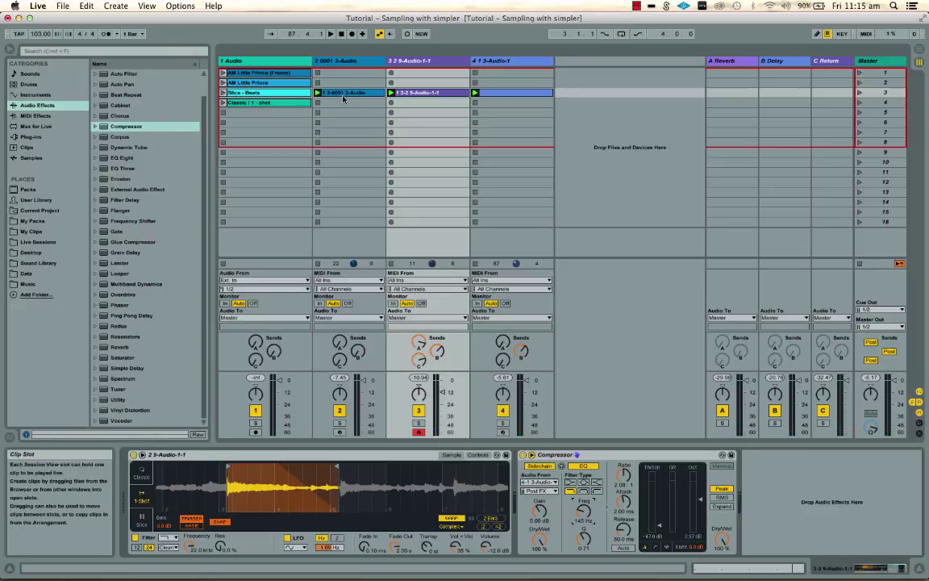
- Review the devices on tracks 2 and 3, including the sample display of track 2's Simpler
click(342, 61)
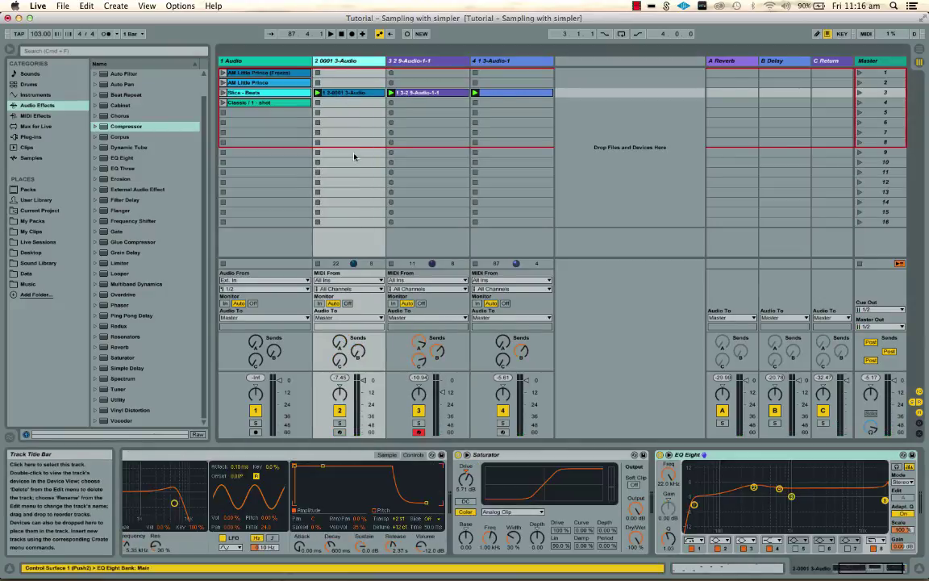
click(390, 60)
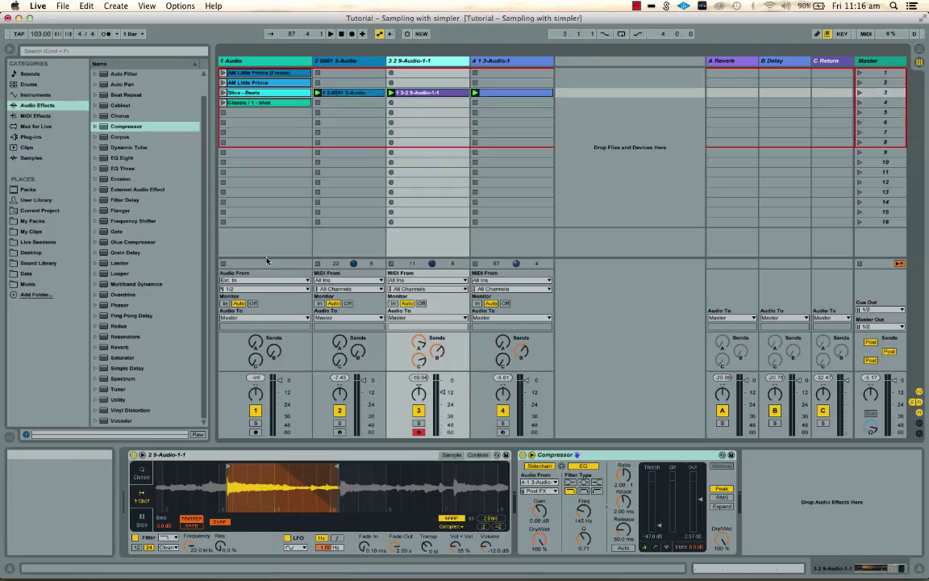
click(353, 61)
scroll(150, 474, left, 3)
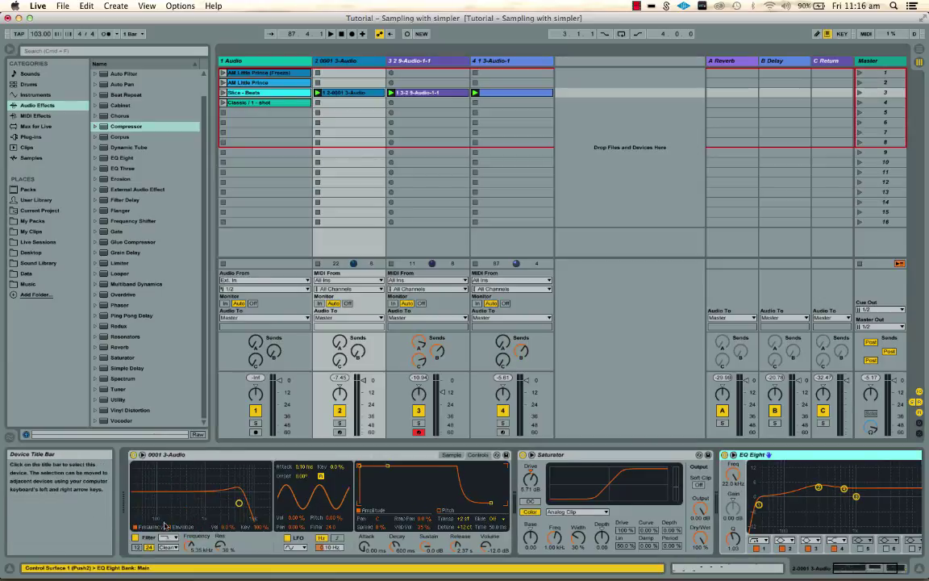
click(452, 455)
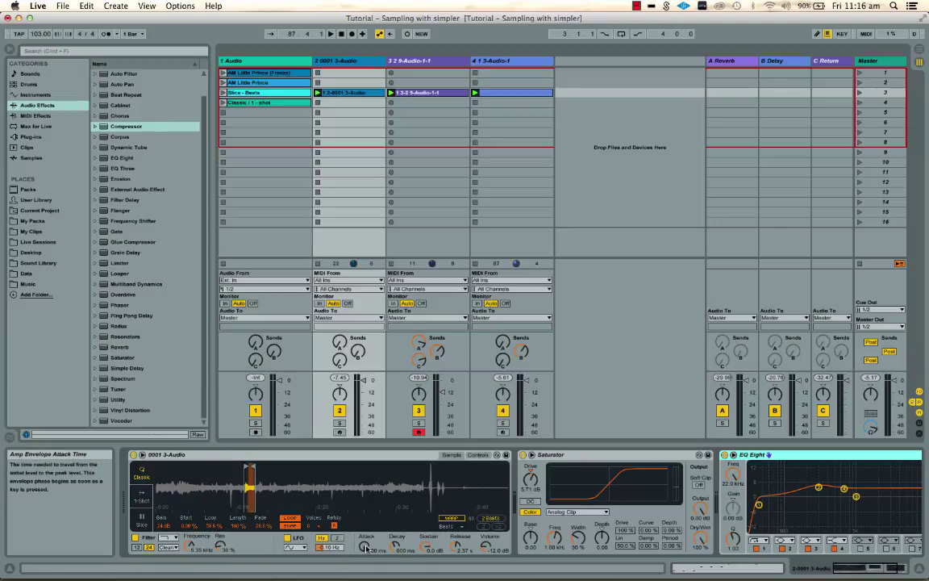
click(423, 63)
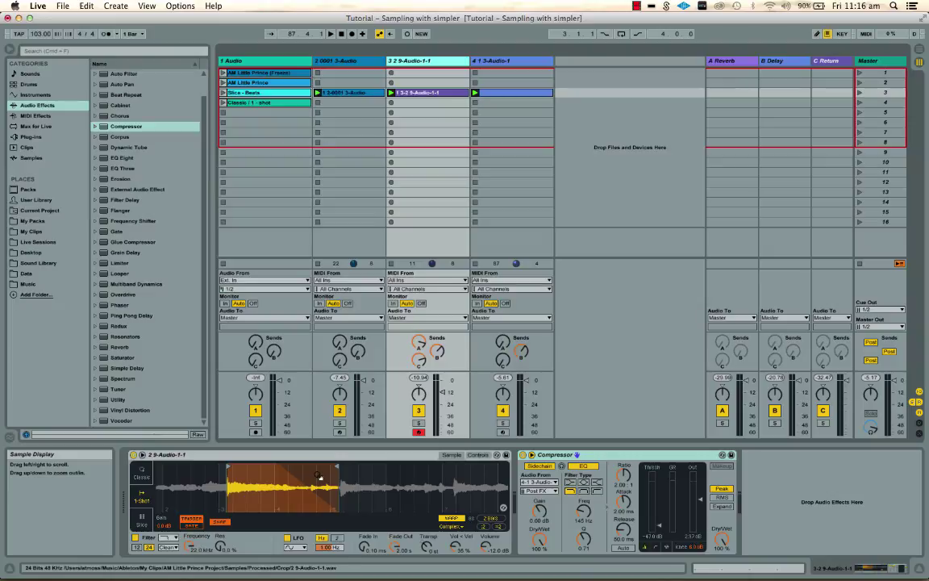
- Slice the beat sample in the Simpler on the 4 1 3-Audio-1 track to a Drum Rack
click(496, 60)
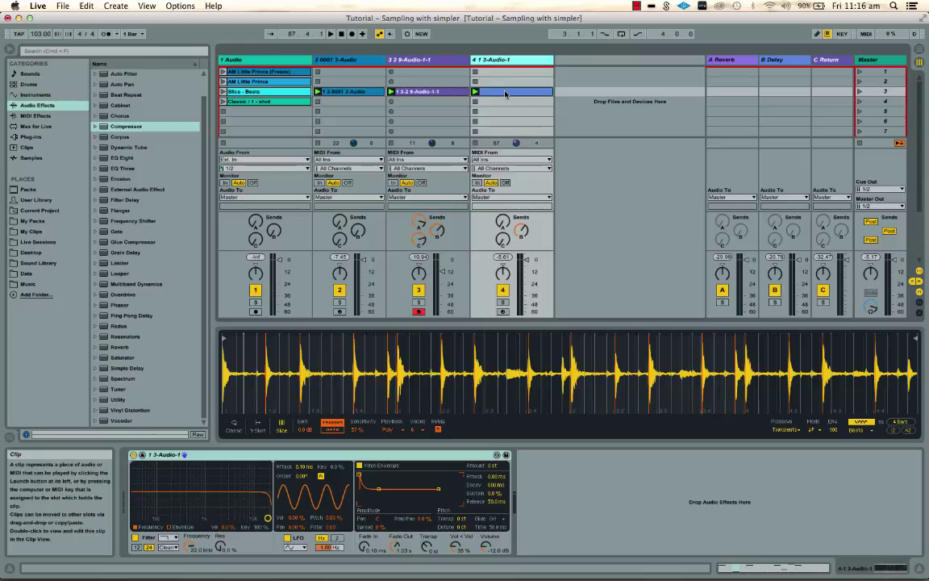
double_click(505, 95)
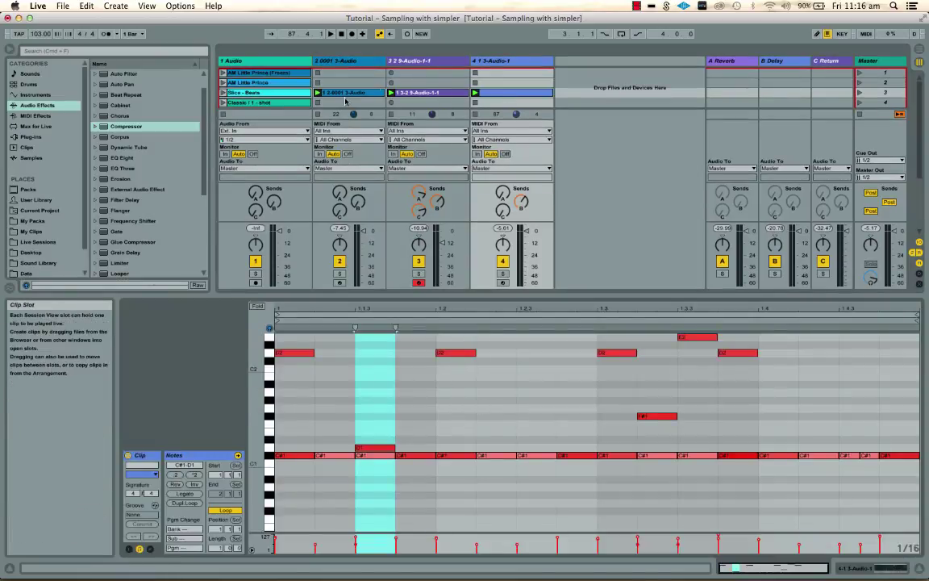
click(493, 60)
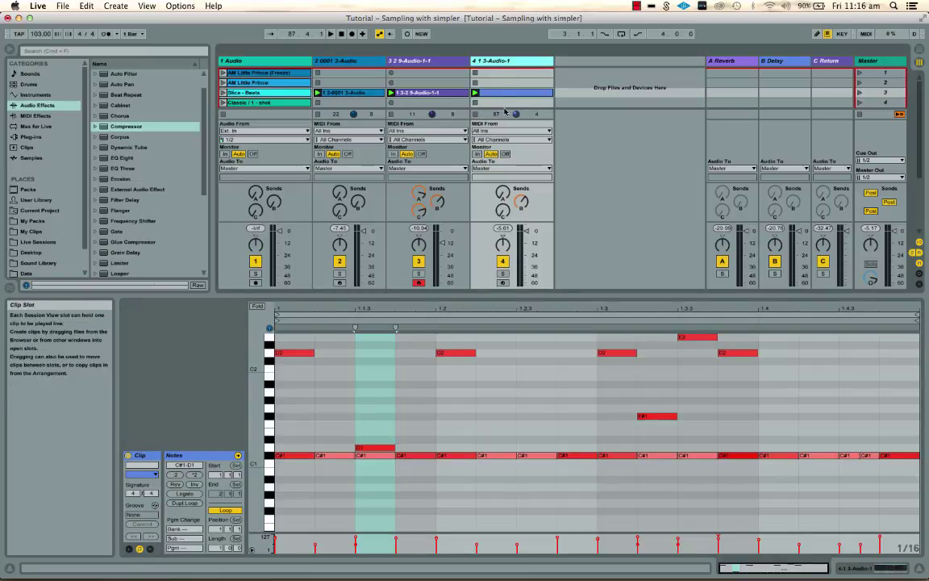
double_click(496, 61)
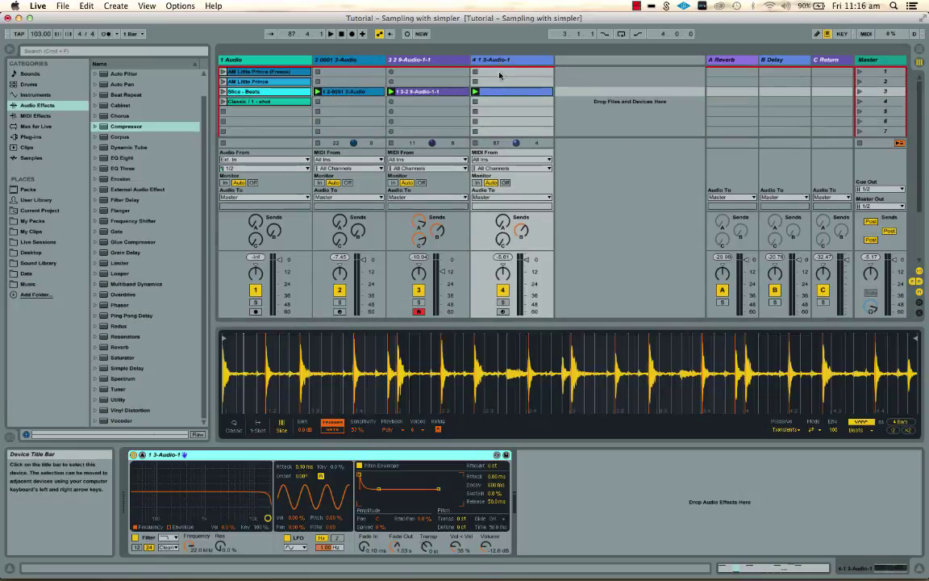
right_click(502, 372)
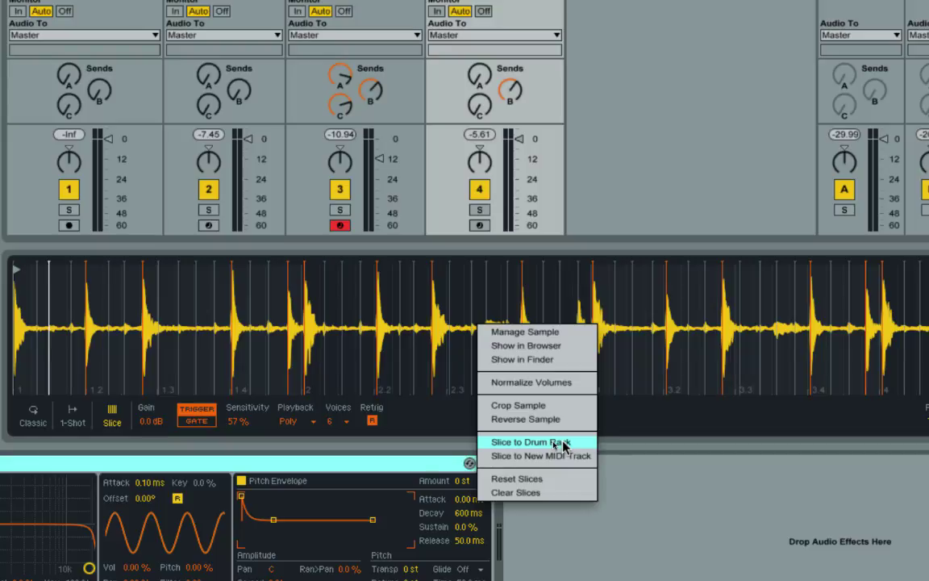
click(529, 442)
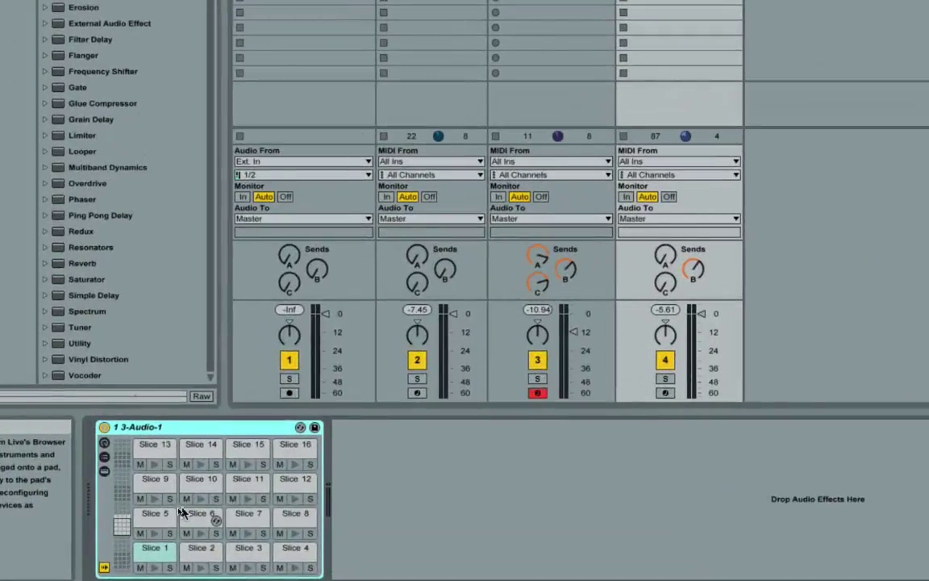
- Audition the Drum Rack's Slice 1 pad and show the Simpler loaded on it
click(152, 515)
click(155, 554)
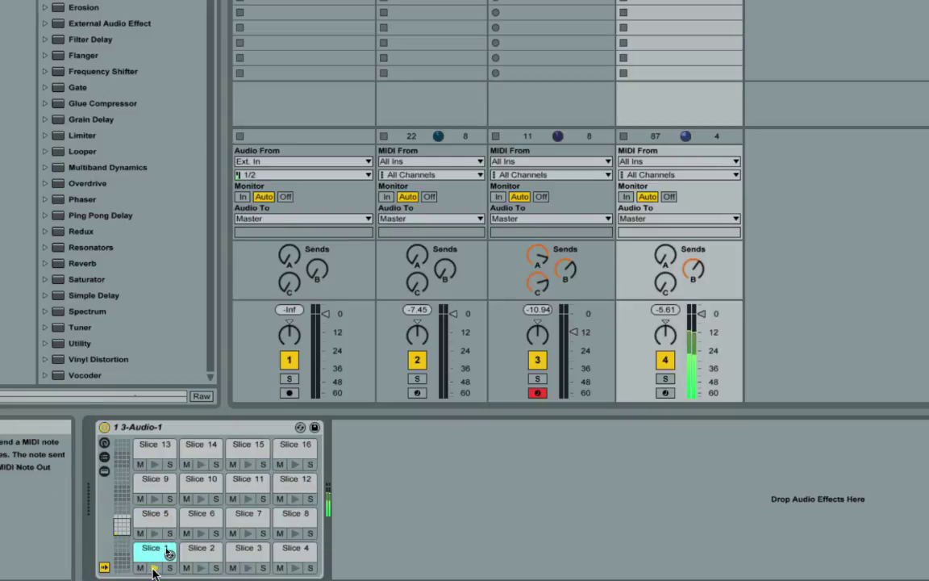
double_click(157, 550)
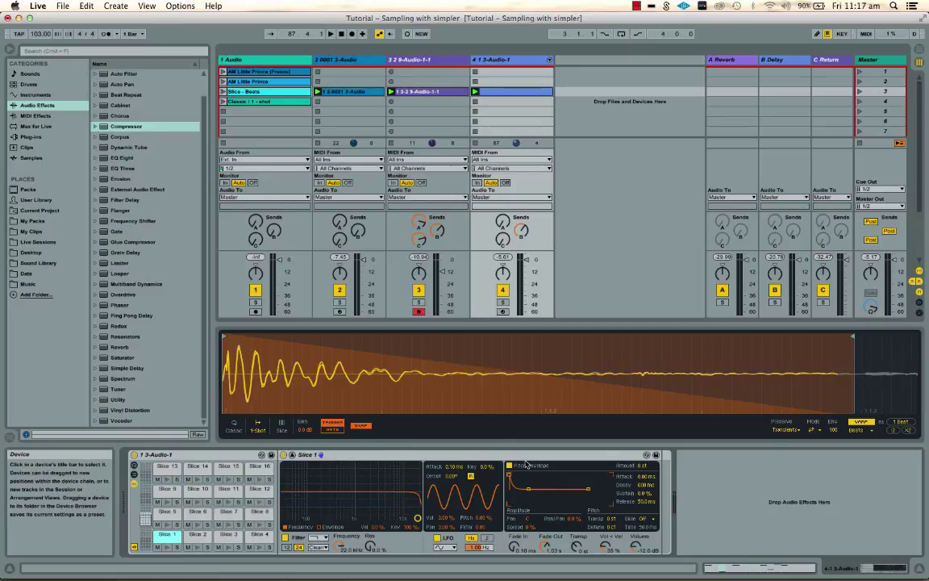
- Lower the Slice 3 pad's filter frequency to about 2.98 kHz and raise its resonance to about 60%
click(199, 535)
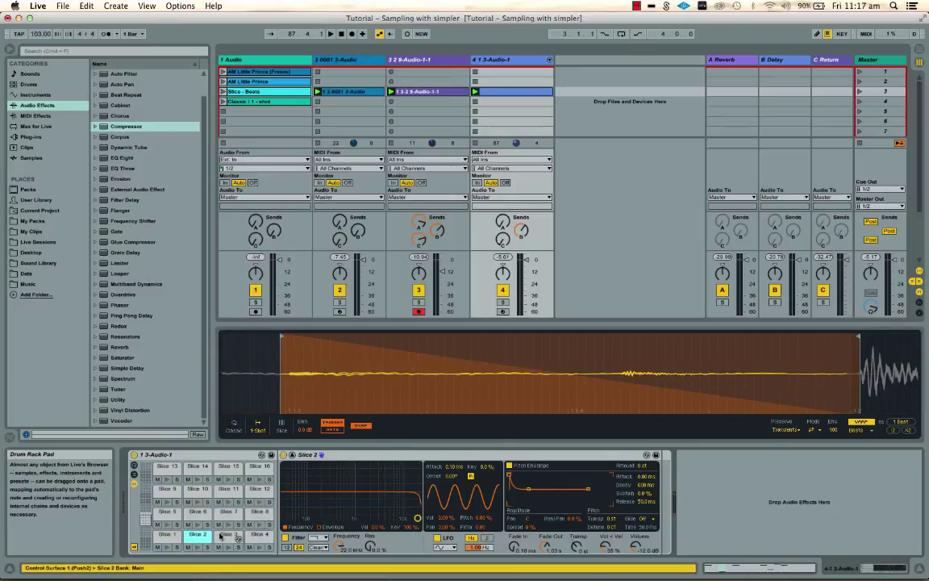
click(230, 535)
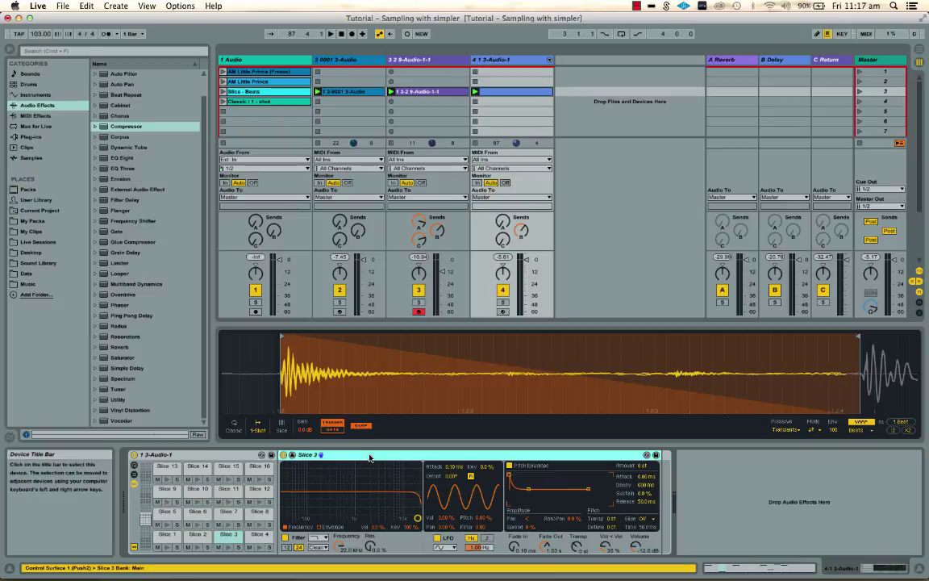
drag(417, 517, 376, 491)
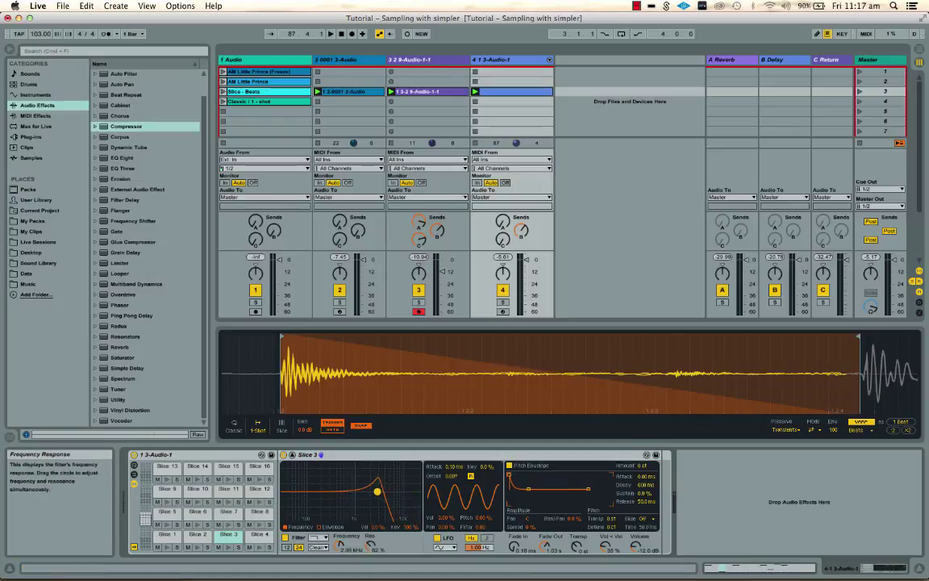
- Compare the filter settings and samples of the Slice 4, Slice 3 and Slice 2 pads
click(260, 536)
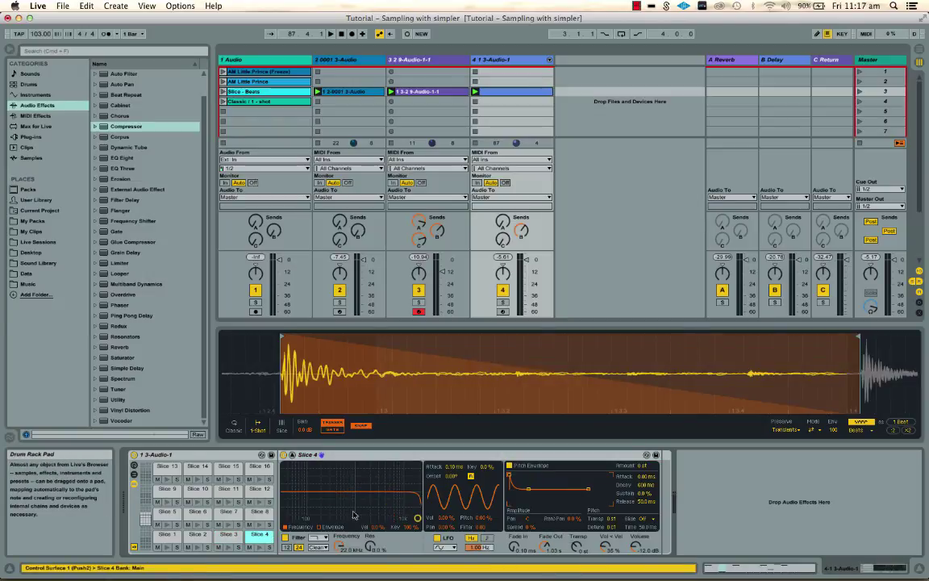
click(229, 537)
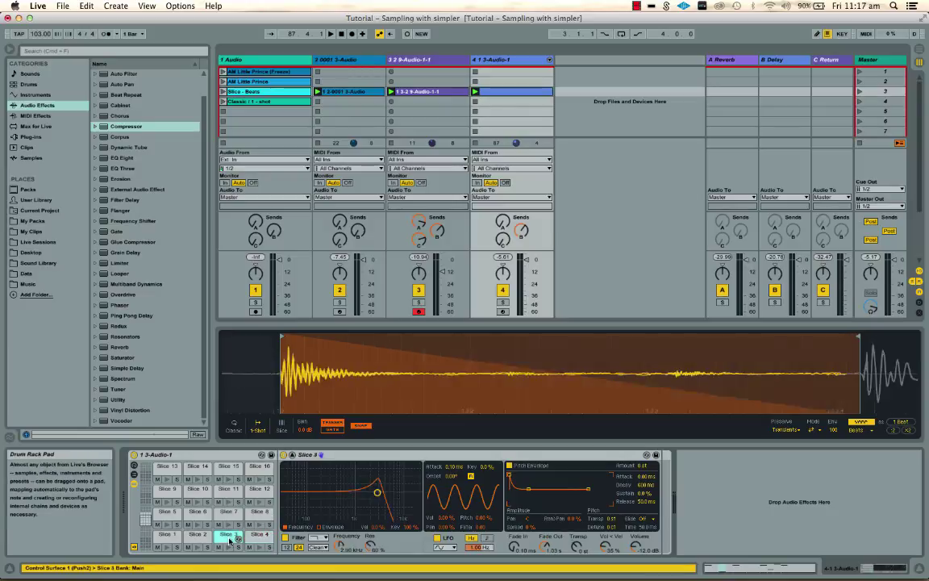
click(200, 535)
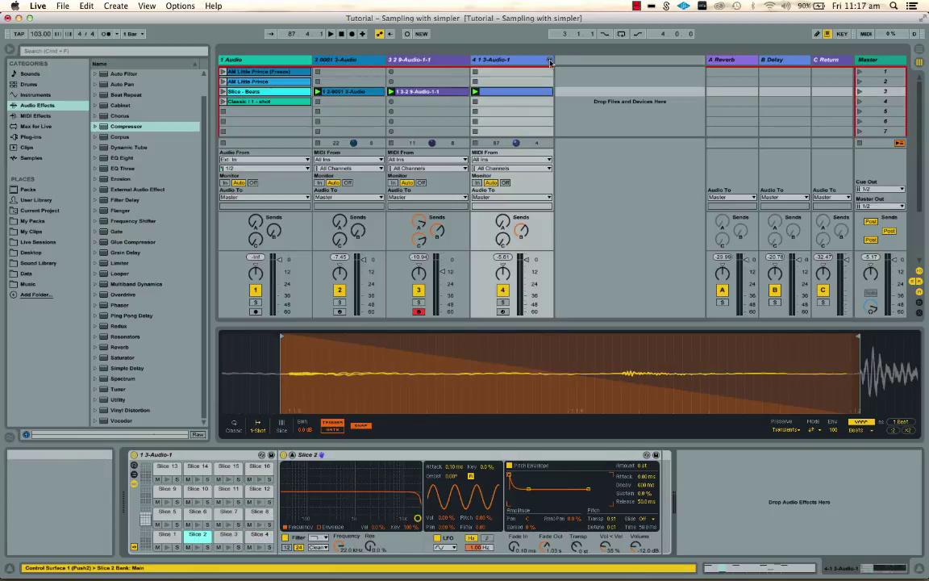
- Unfold the Drum Rack's chains in the mixer, review the individual slice channels, and fold them back
click(550, 62)
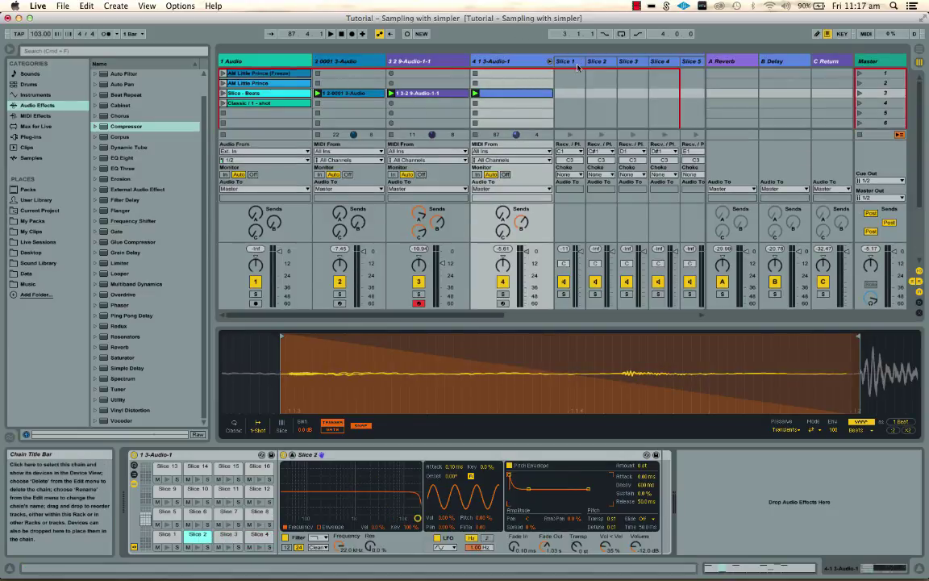
scroll(575, 64, right, 10)
scroll(576, 65, left, 10)
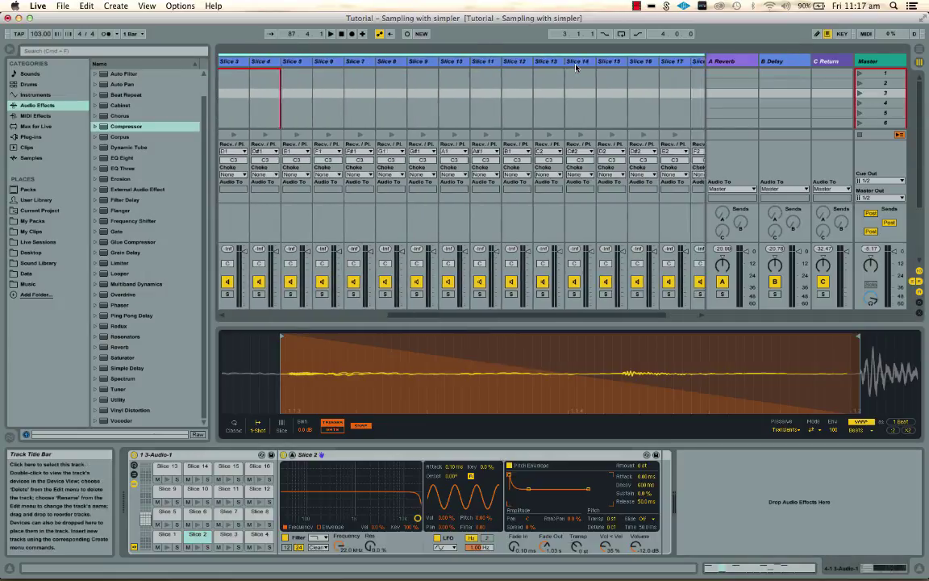
click(550, 61)
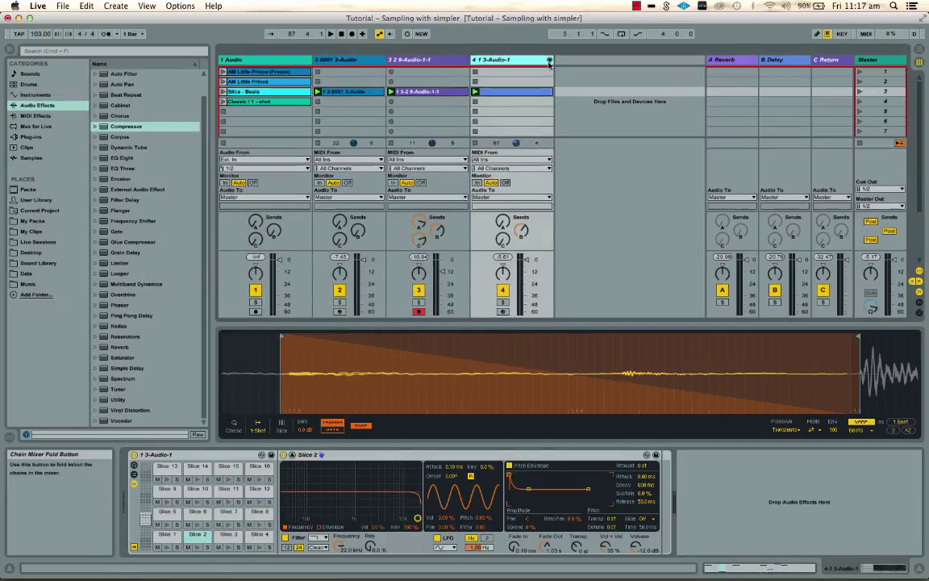